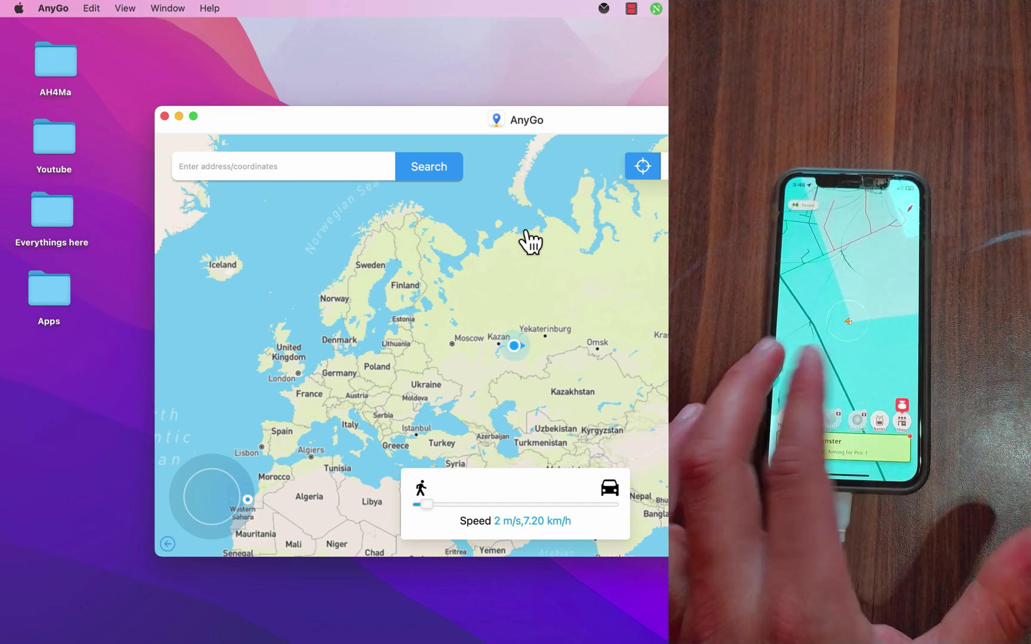
# - Pan the map to North America and teleport the iPhone to a spot in the eastern United States
pyautogui.moveTo(484, 326); pyautogui.dragTo(604, 262)
pyautogui.click(469, 318)
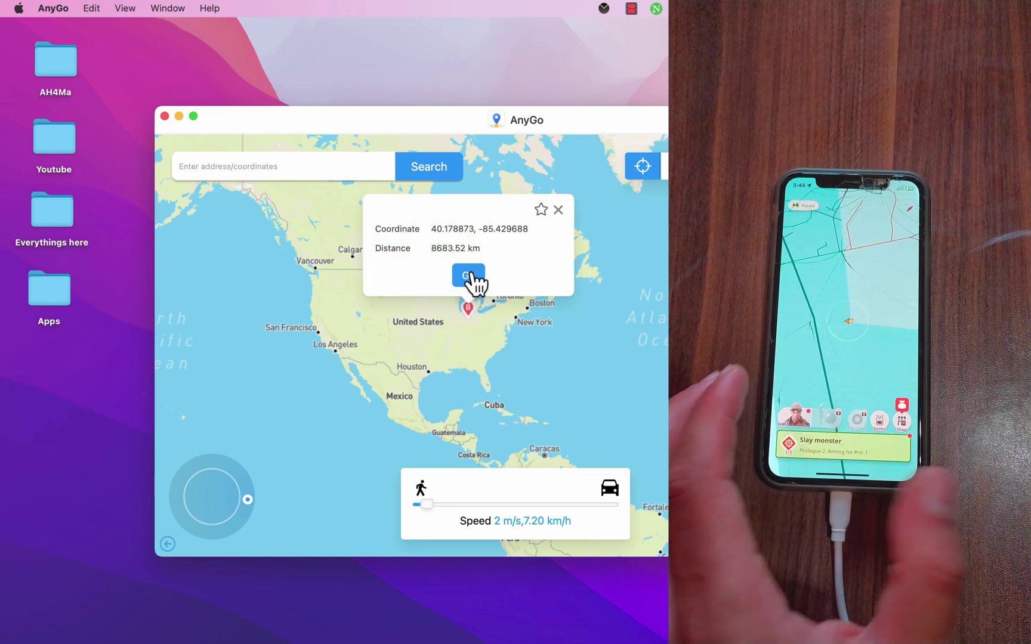
pyautogui.click(469, 275)
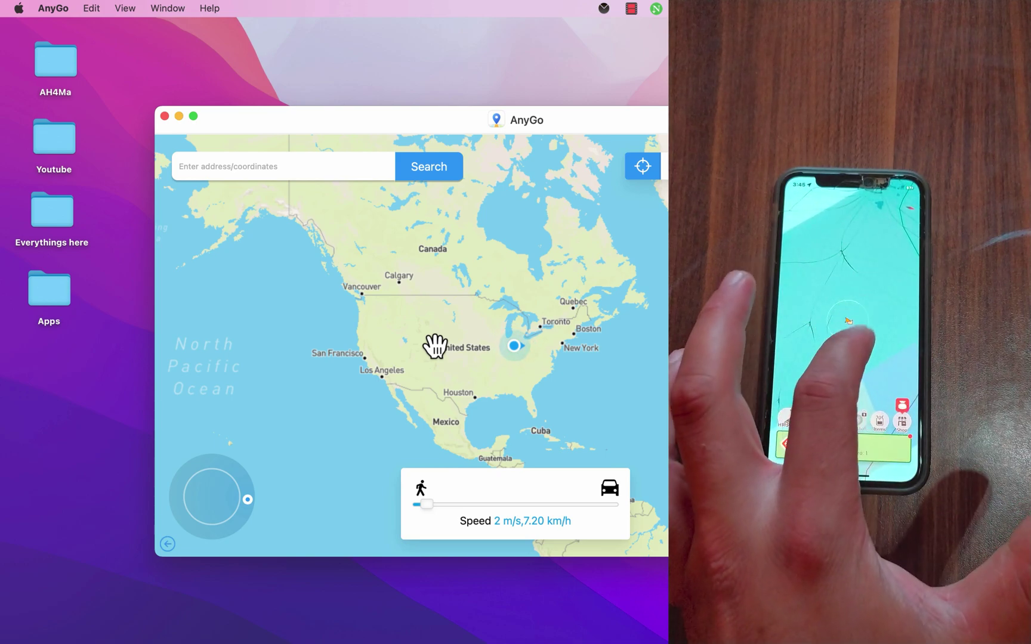
# - Hop the location to two spots farther west, then pick a spot near the Great Lakes
pyautogui.click(483, 329)
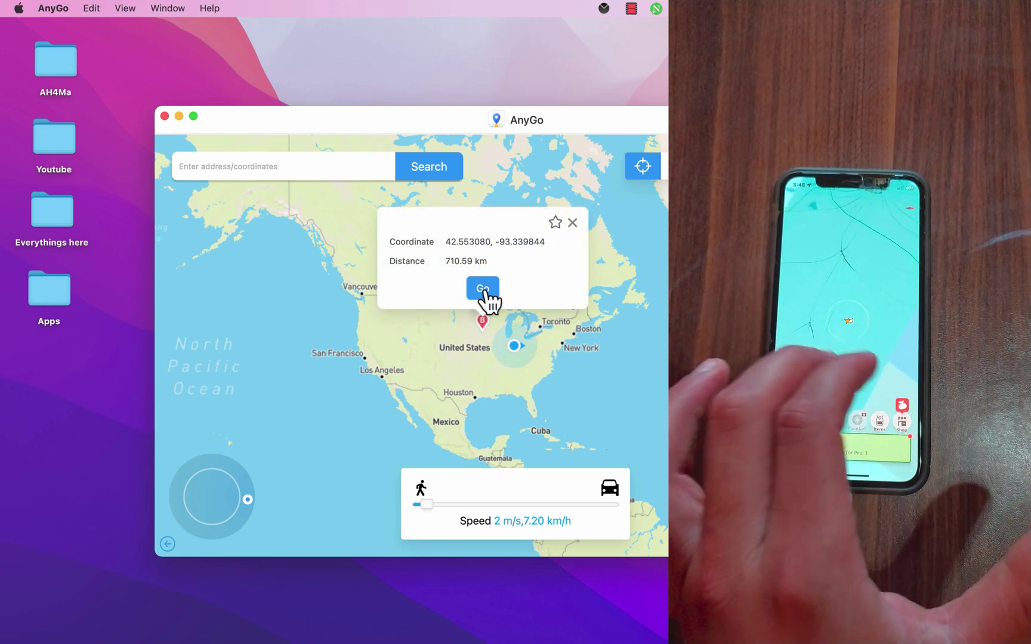
pyautogui.click(483, 290)
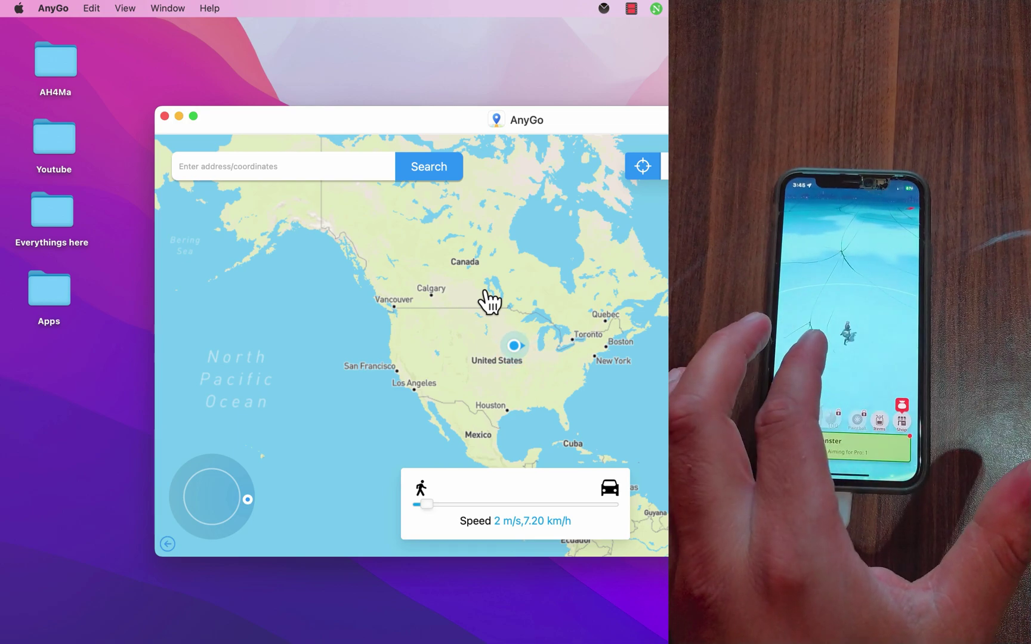
pyautogui.click(472, 345)
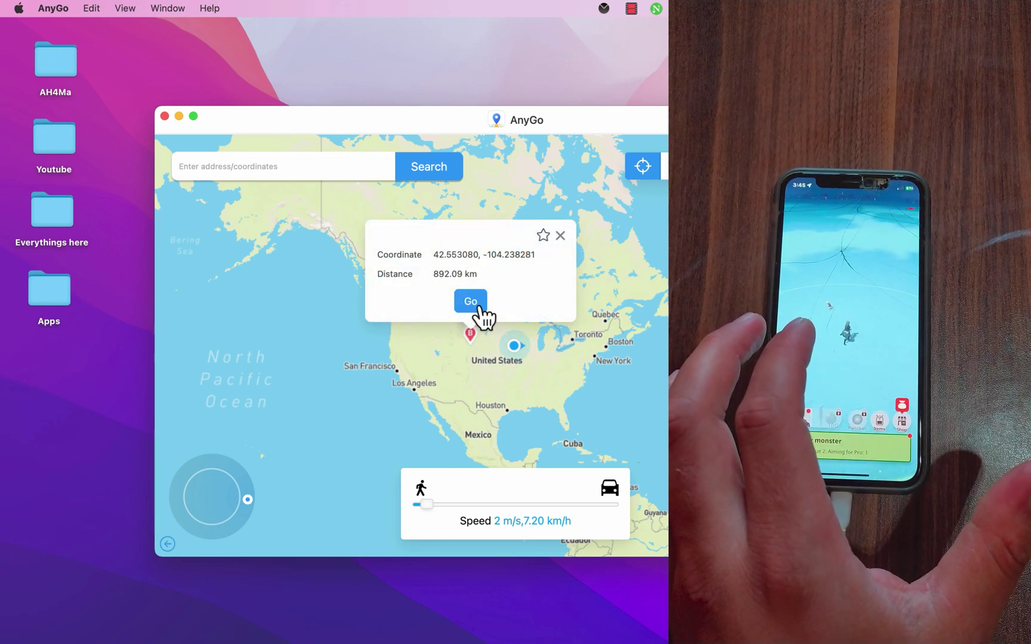
pyautogui.click(481, 307)
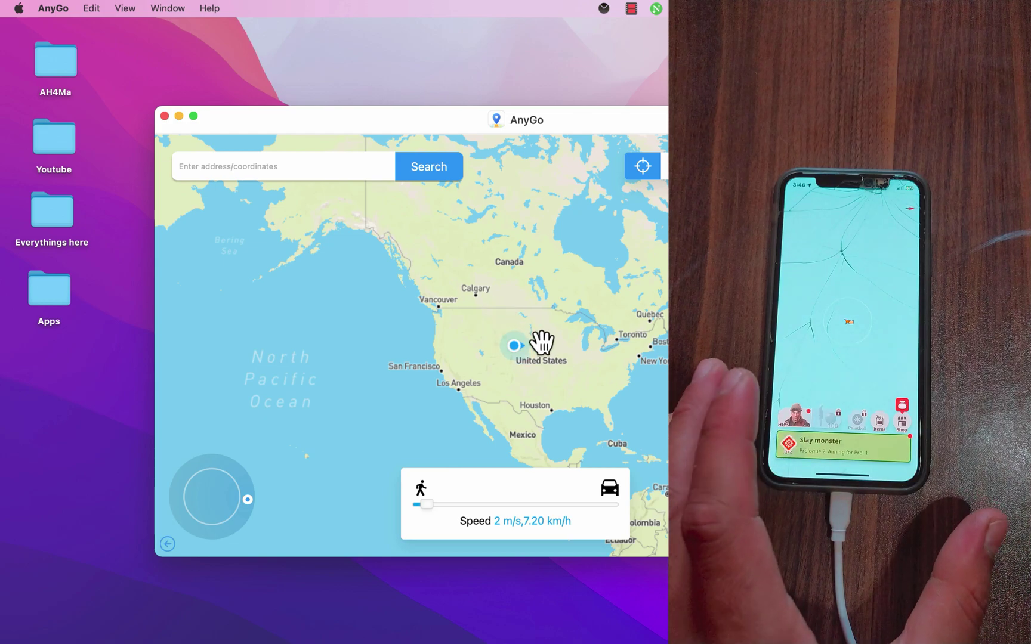
pyautogui.click(568, 351)
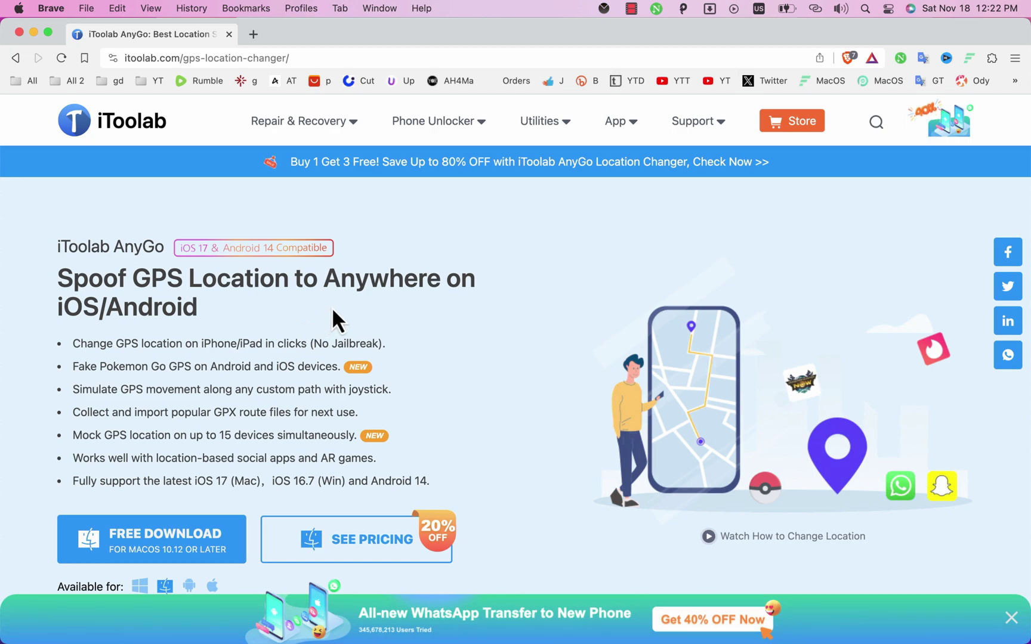
# - Scroll the AnyGo product page, select its main heading and first feature bullet, then deselect
pyautogui.scroll(-3, 333, 310)
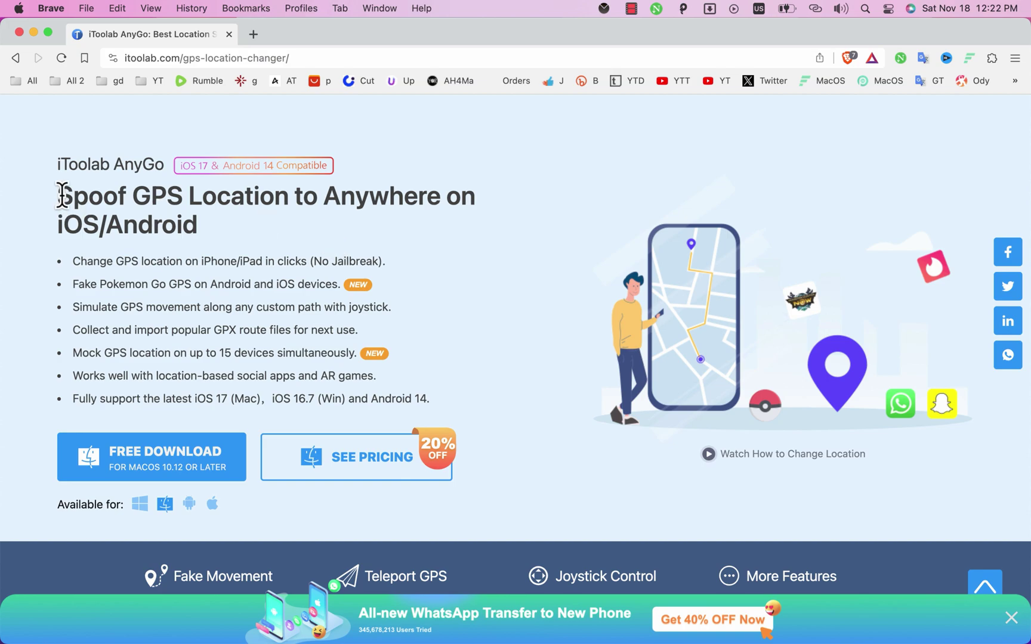
pyautogui.moveTo(57, 192); pyautogui.dragTo(210, 234)
pyautogui.click(310, 265)
pyautogui.tripleClick(310, 264)
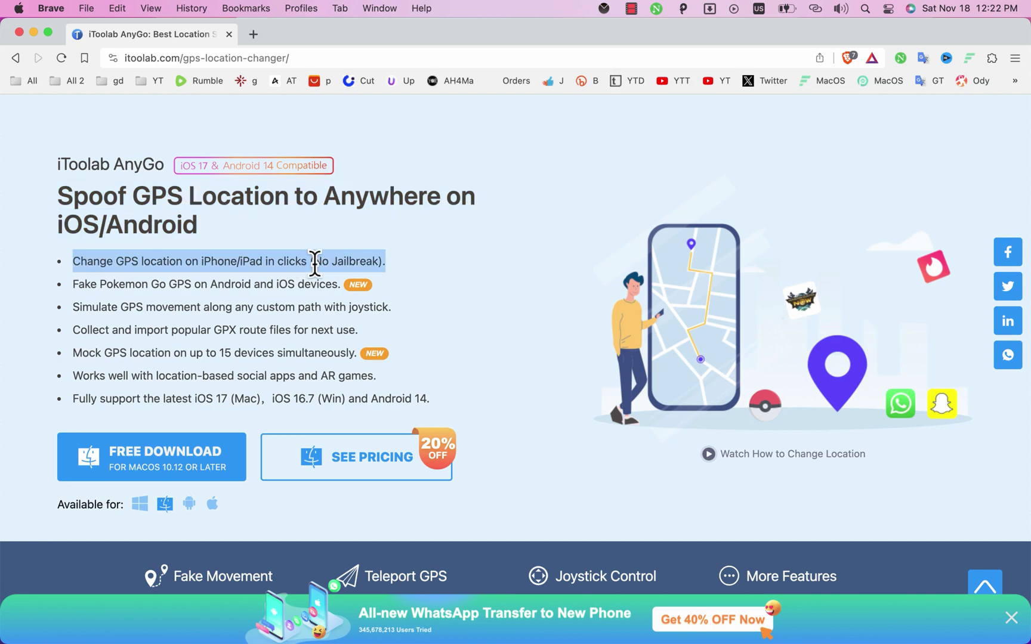
pyautogui.click(394, 275)
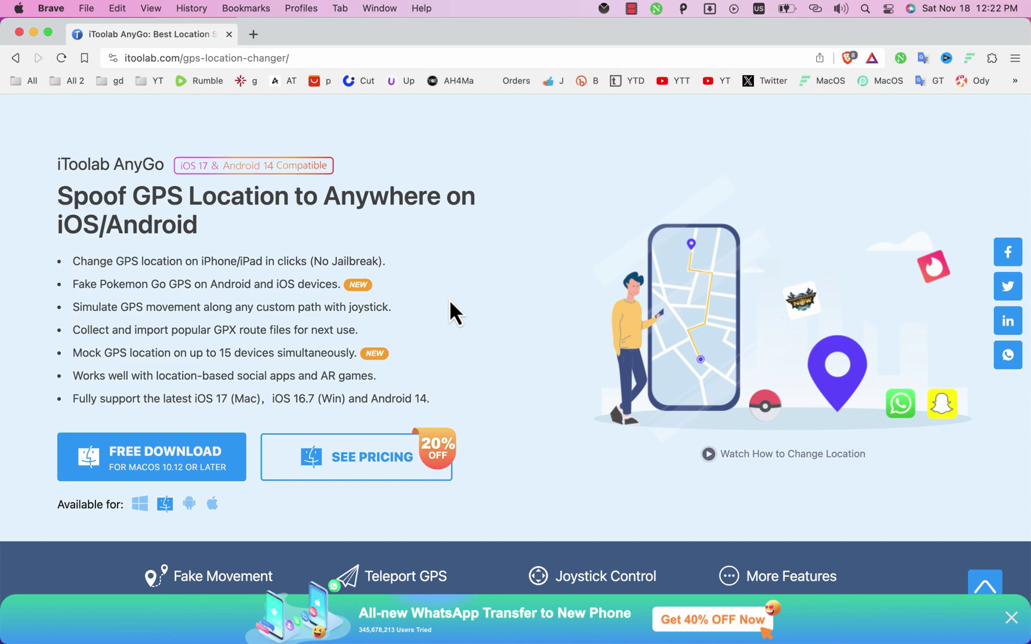
pyautogui.scroll(-5, 449, 299)
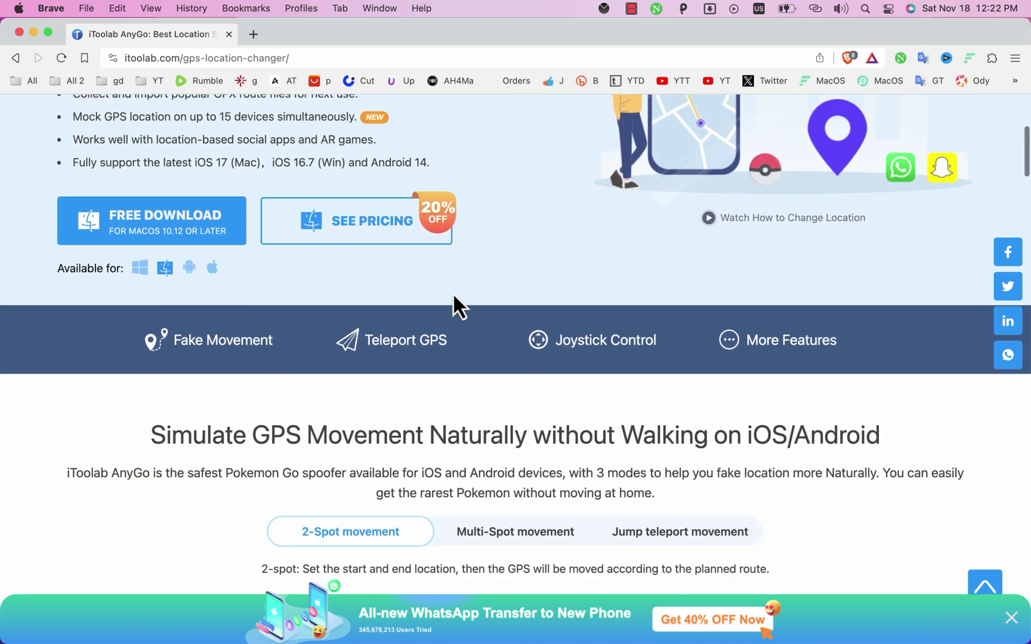
pyautogui.scroll(-5, 454, 296)
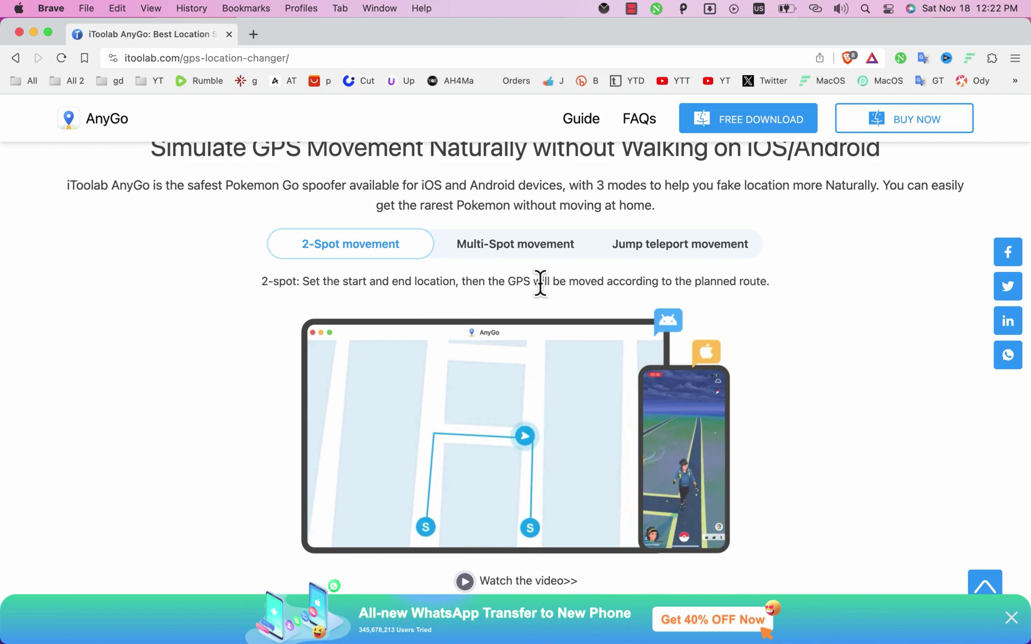
pyautogui.scroll(-1, 540, 283)
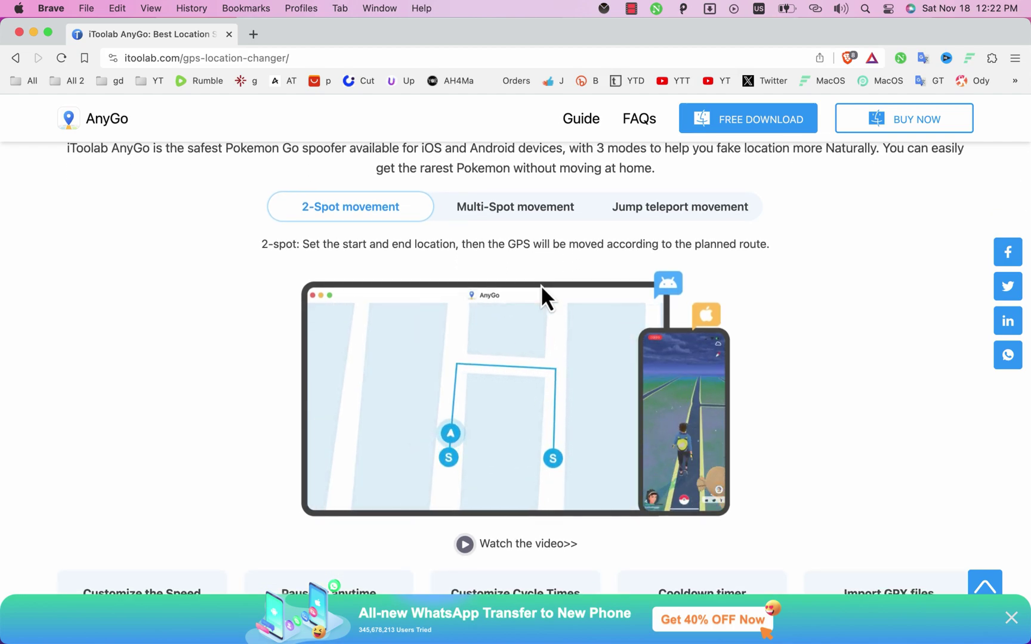
pyautogui.scroll(-5, 540, 284)
pyautogui.scroll(3, 540, 285)
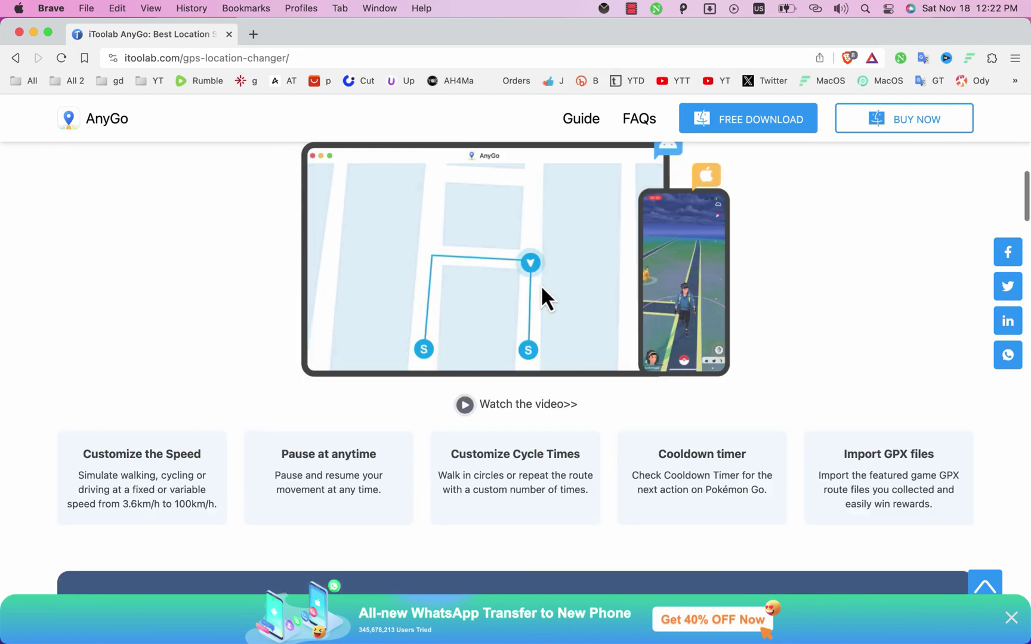
pyautogui.scroll(10, 540, 285)
pyautogui.scroll(-1, 577, 236)
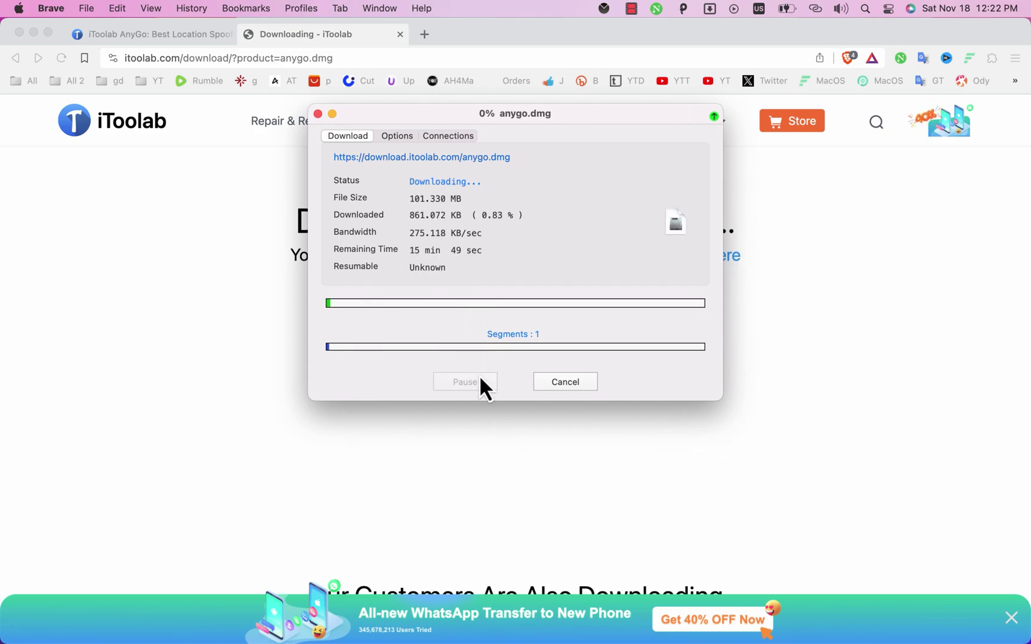
# - Pause and cancel the AnyGo download in the download manager, then close Brave
pyautogui.click(465, 382)
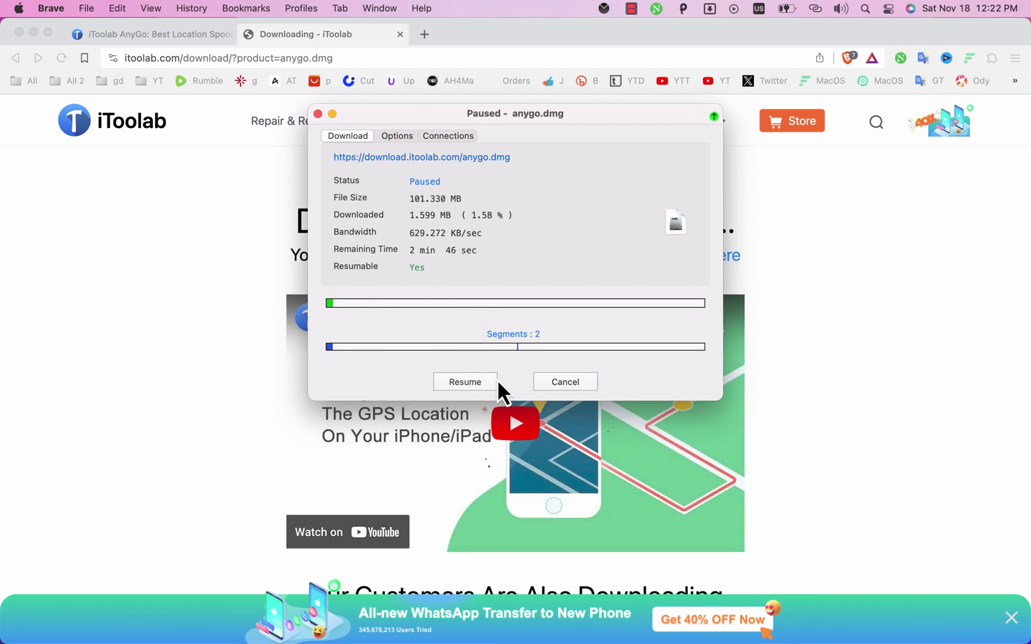
pyautogui.click(547, 380)
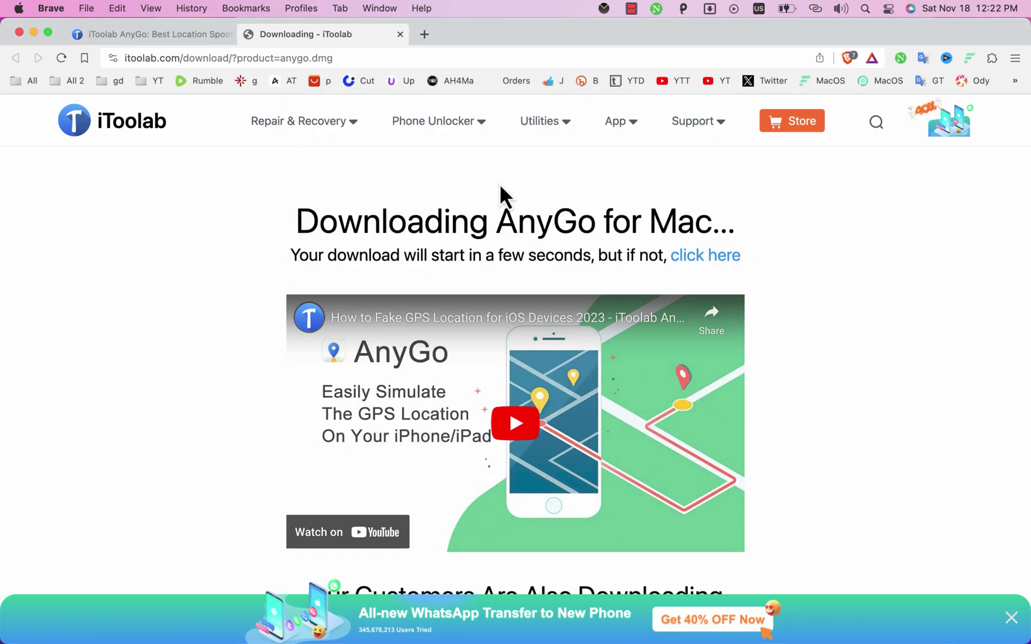
pyautogui.click(18, 32)
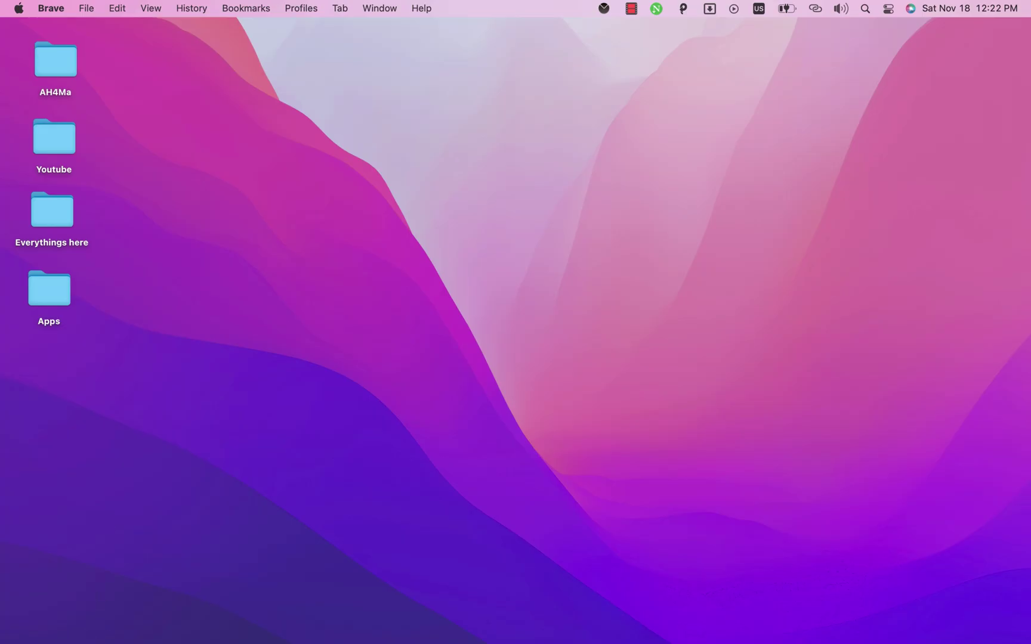
# - Open the downloaded anygo.dmg disk image from Finder's Downloads folder
pyautogui.click(154, 614)
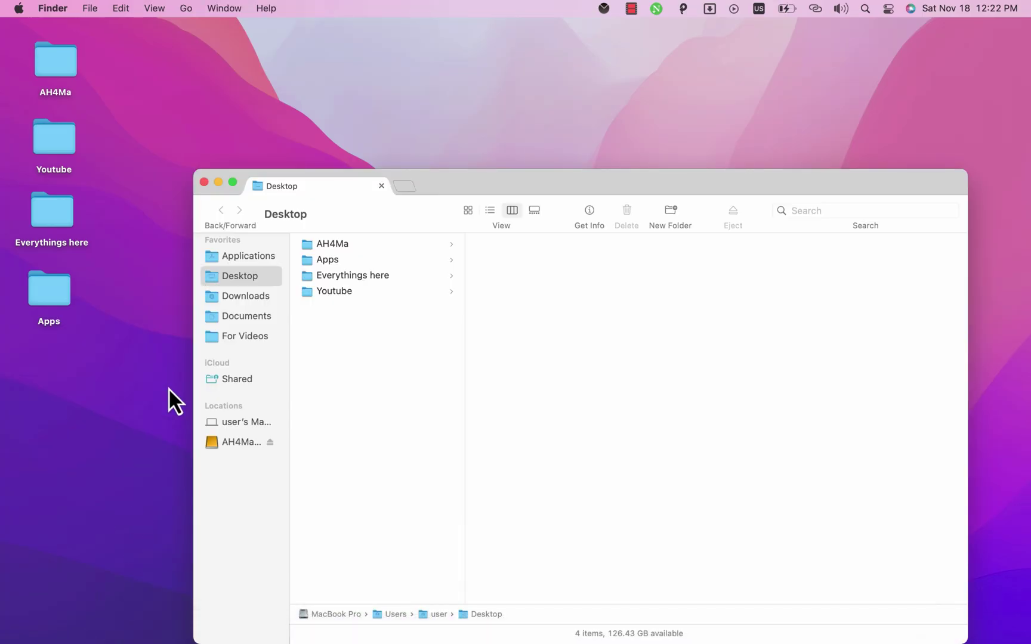
pyautogui.click(245, 296)
pyautogui.doubleClick(340, 260)
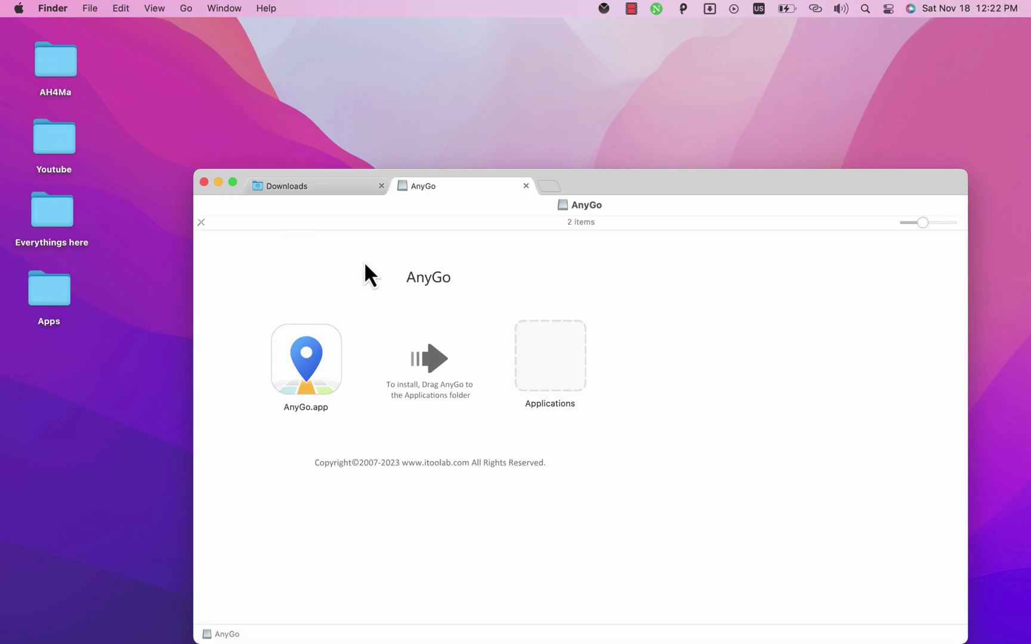
# - Copy AnyGo.app into Applications, replacing the old copy with the admin password, then show Launchpad
pyautogui.moveTo(307, 360); pyautogui.dragTo(548, 361)
pyautogui.click(617, 75)
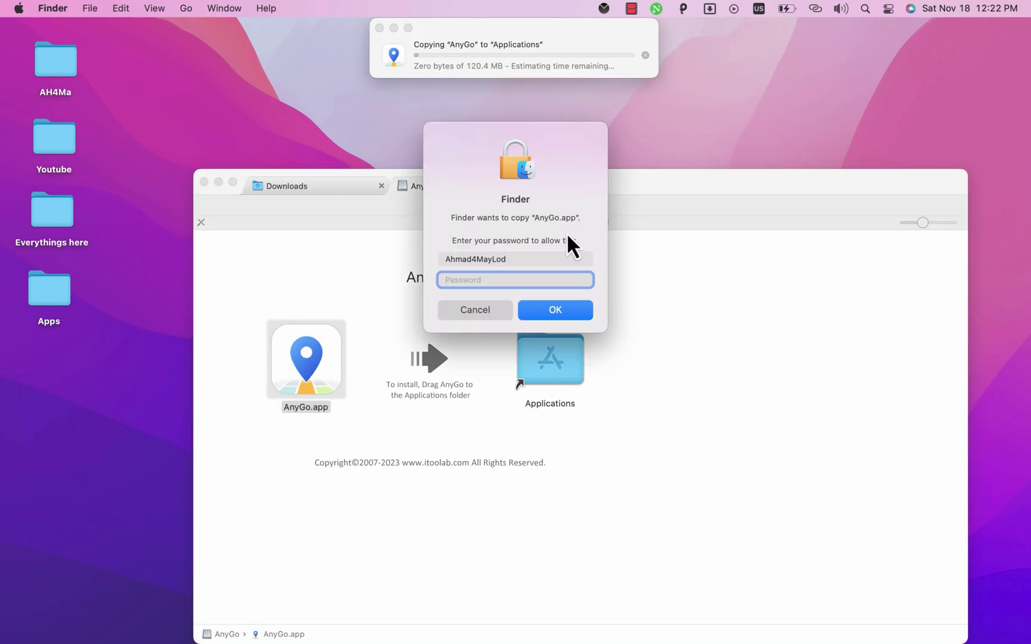
pyautogui.write('••••••')
pyautogui.press('Return')
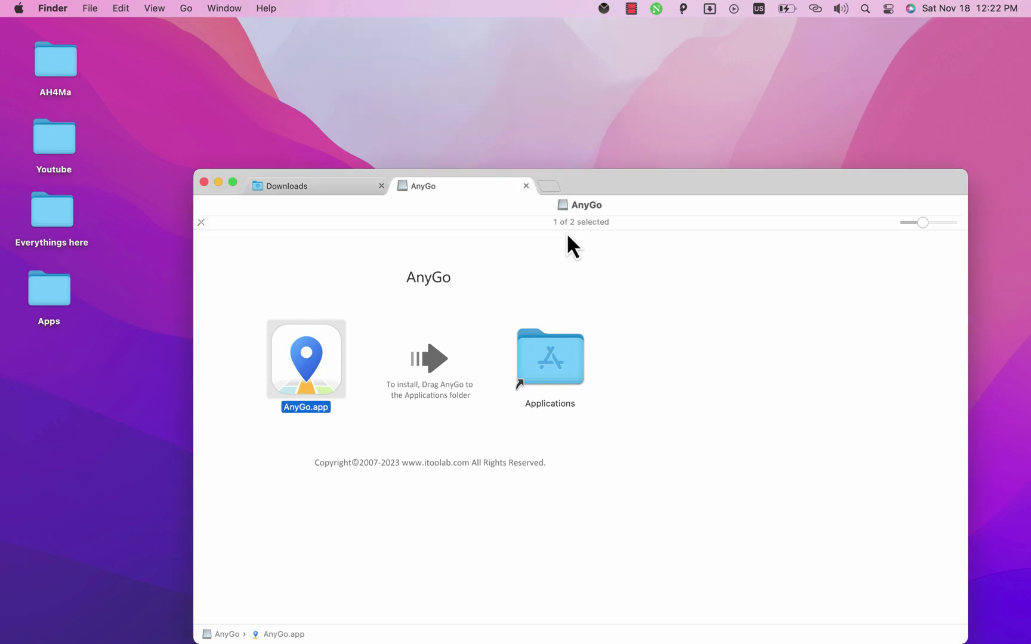
pyautogui.click(204, 182)
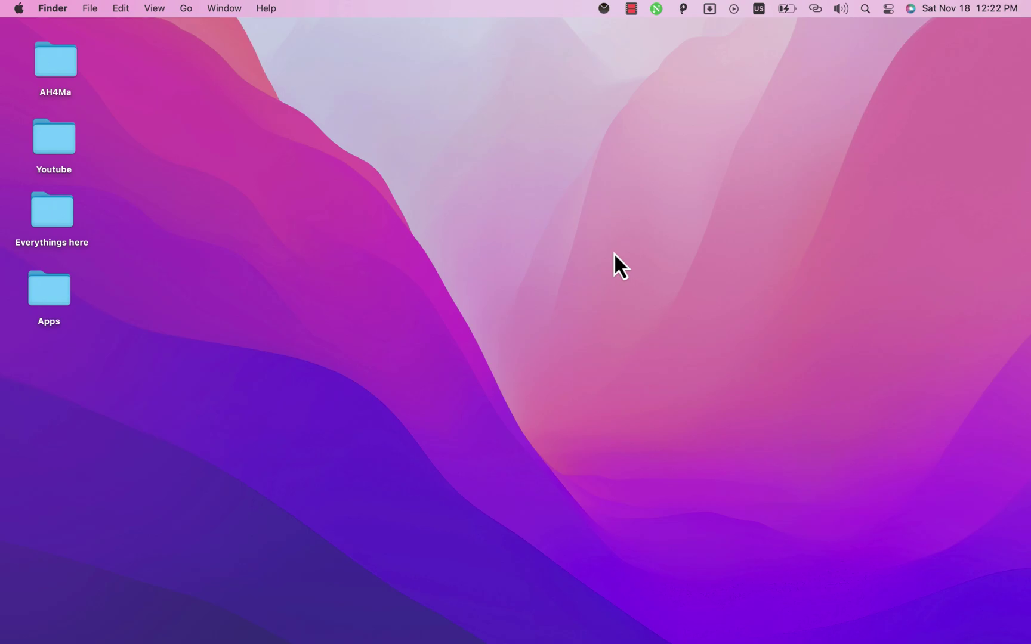
pyautogui.press('F4')
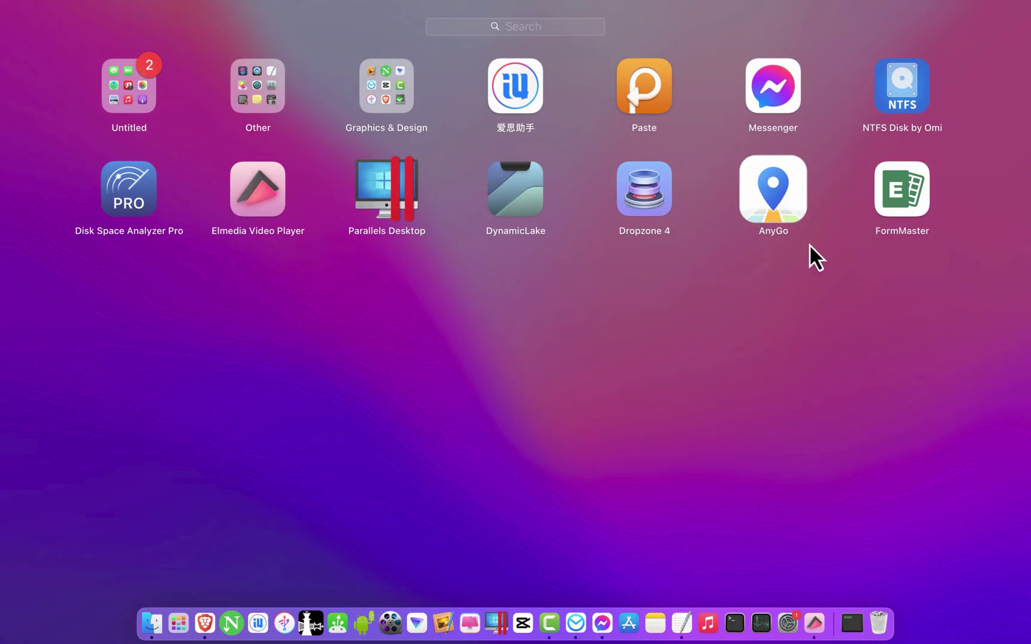
# - Launch AnyGo from Launchpad and start past its welcome screen
pyautogui.click(769, 202)
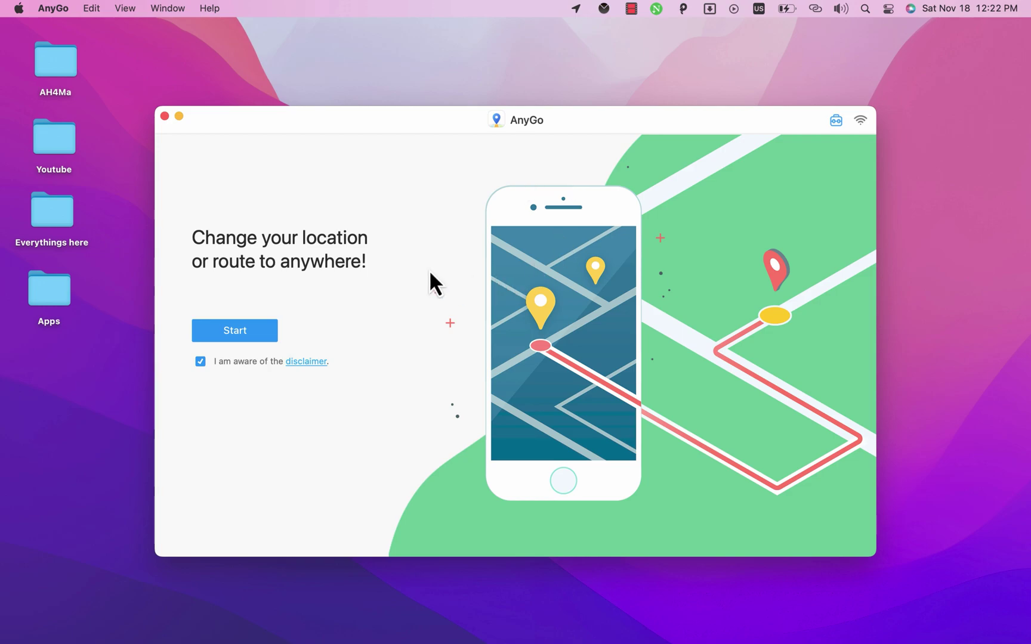
pyautogui.click(237, 334)
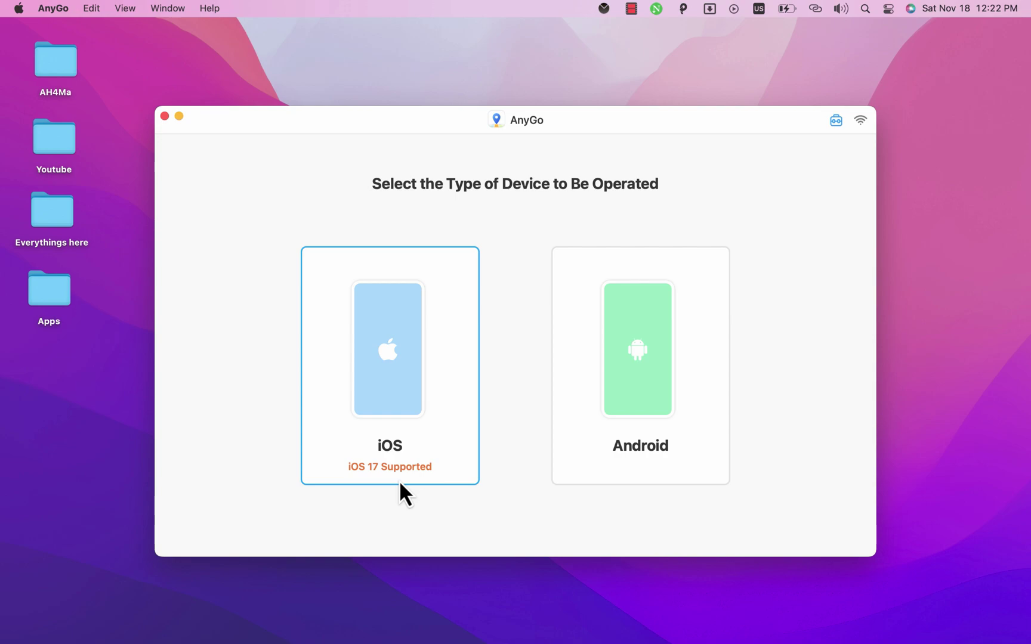
# - Choose iOS as the device type and continue with the listed iPhone
pyautogui.click(375, 384)
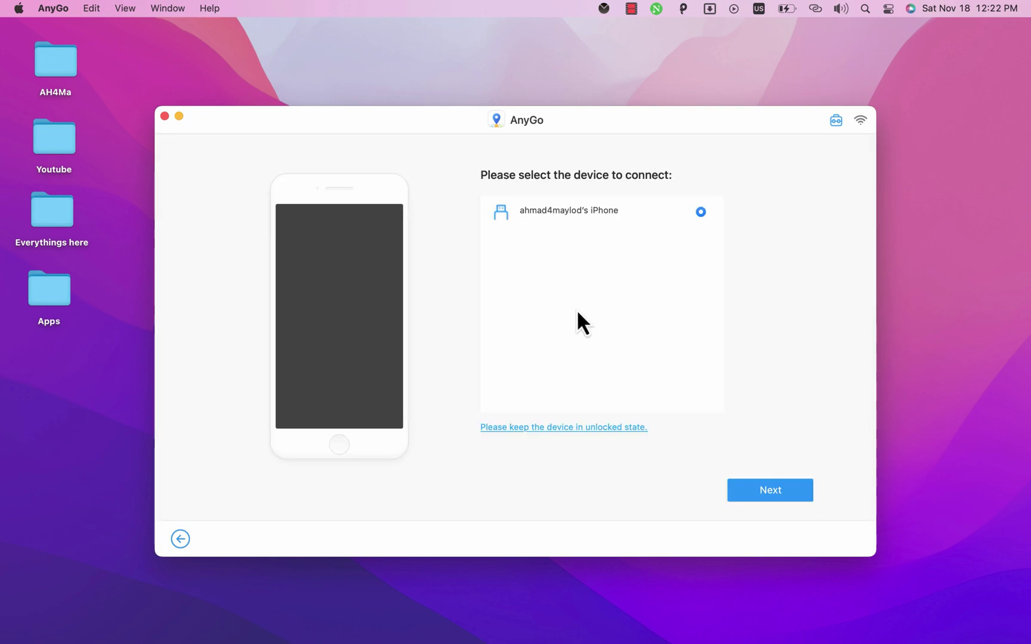
pyautogui.click(771, 492)
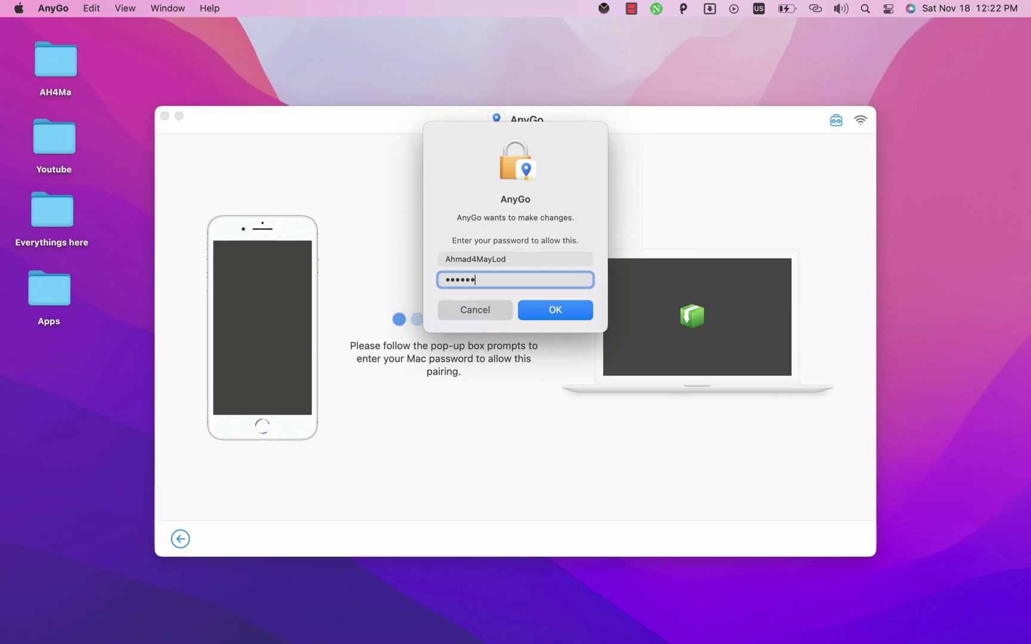
# - Submit the Mac password and let the map load at Tripoli, Libya
pyautogui.press('Return')
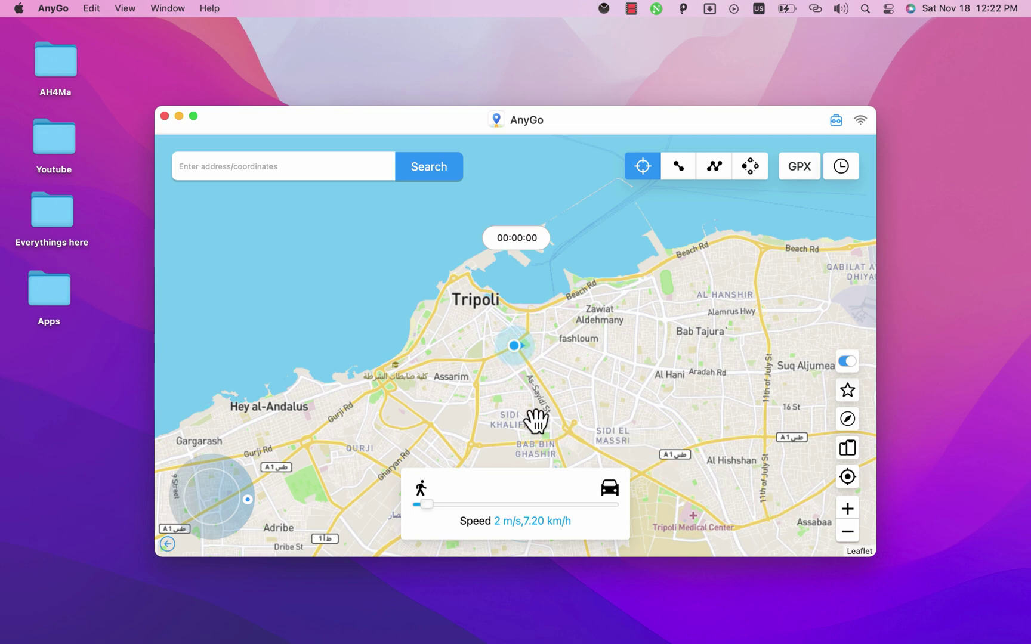
pyautogui.scroll(-3, 536, 418)
pyautogui.scroll(3, 536, 421)
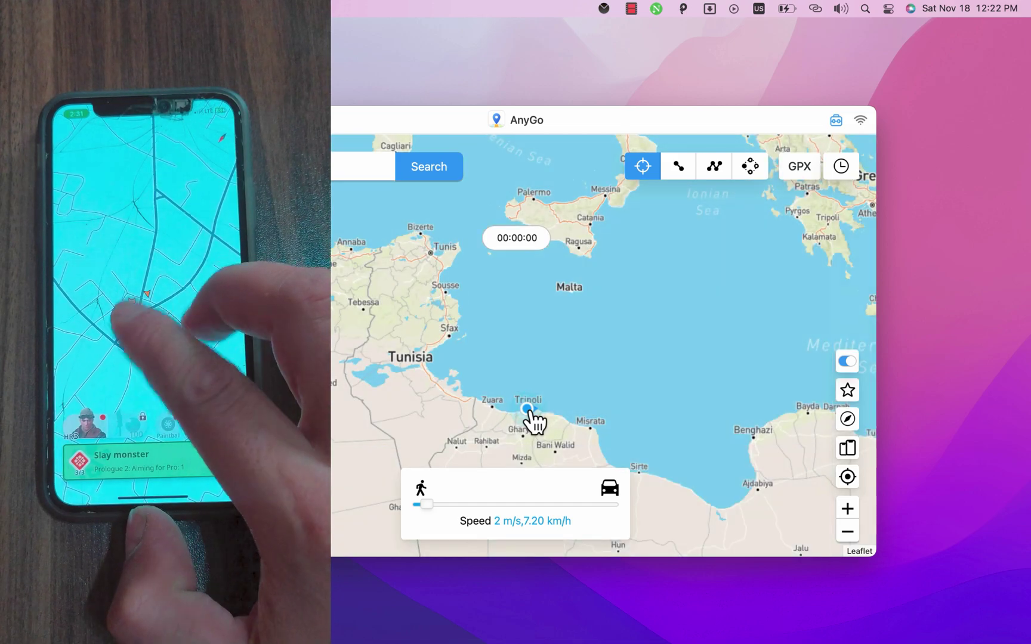
# - Zoom out, pan the map to Asia and teleport the iPhone to a spot in Mongolia
pyautogui.moveTo(534, 412); pyautogui.dragTo(487, 258)
pyautogui.scroll(-4, 486, 258)
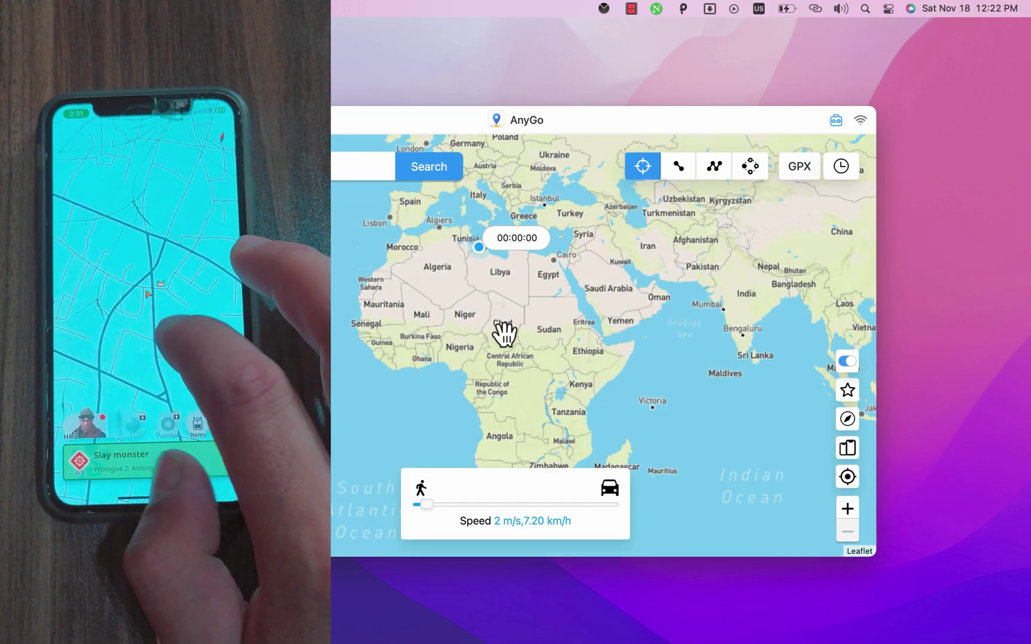
pyautogui.moveTo(526, 279); pyautogui.dragTo(524, 314)
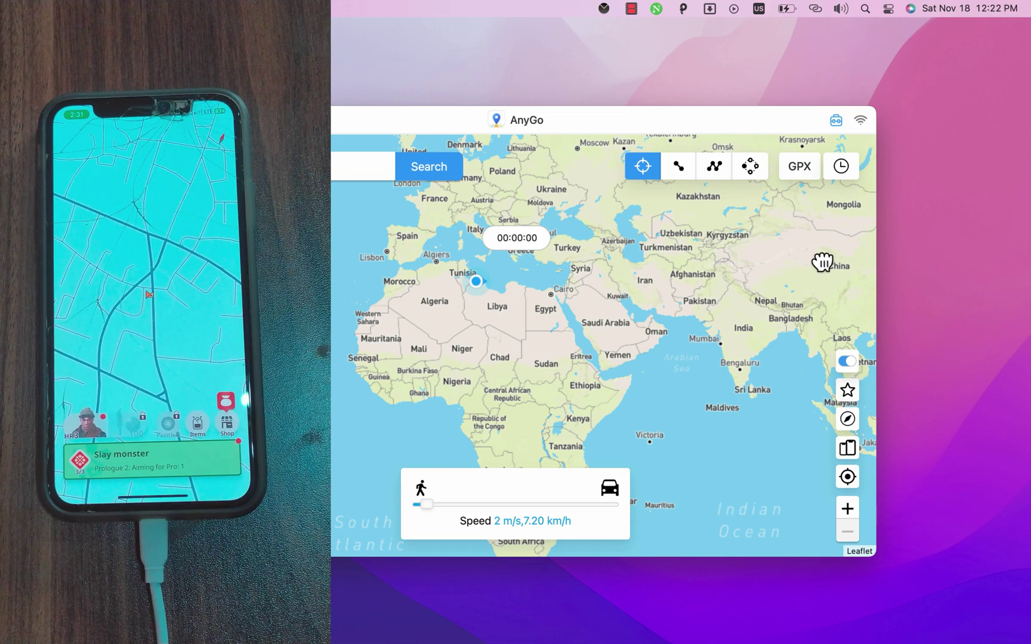
pyautogui.moveTo(822, 261); pyautogui.dragTo(665, 347)
pyautogui.click(662, 310)
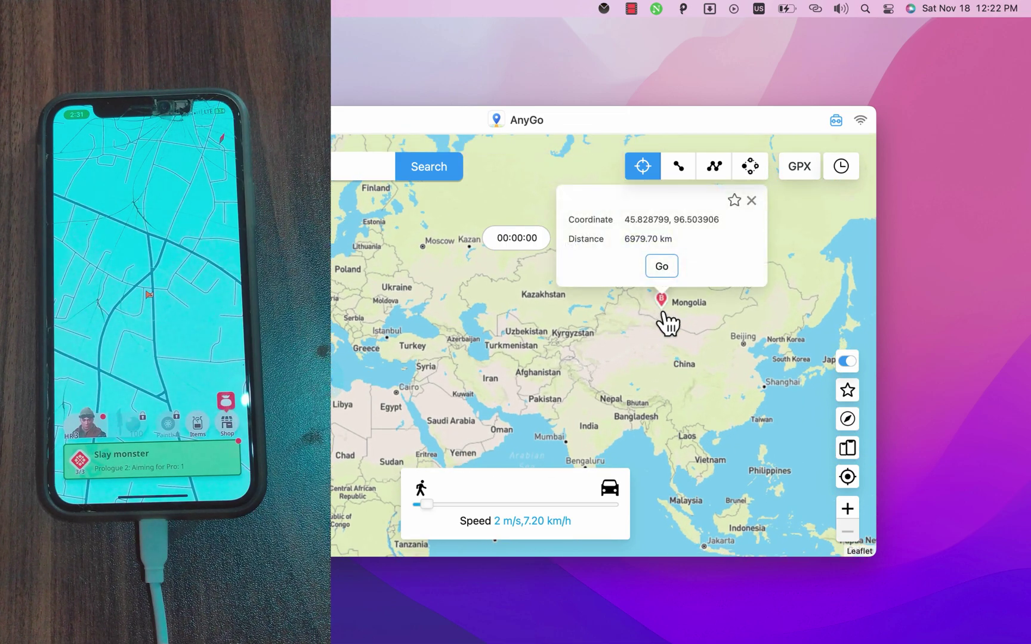
pyautogui.click(661, 268)
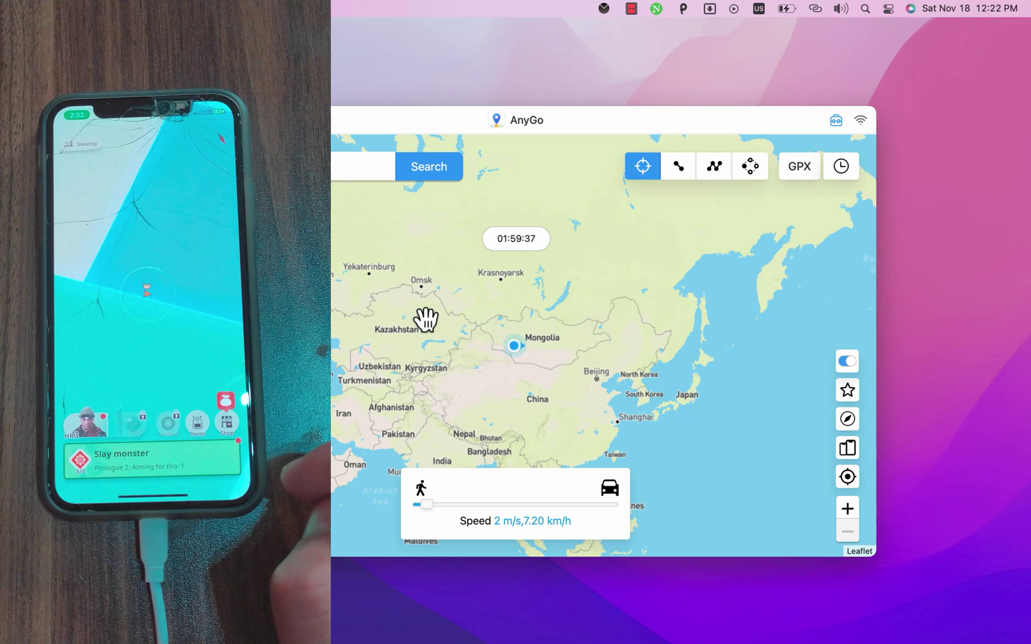
# - Teleport the location to a spot near Kazan, checking the cooldown details first
pyautogui.moveTo(426, 320); pyautogui.dragTo(617, 315)
pyautogui.click(529, 274)
pyautogui.click(531, 242)
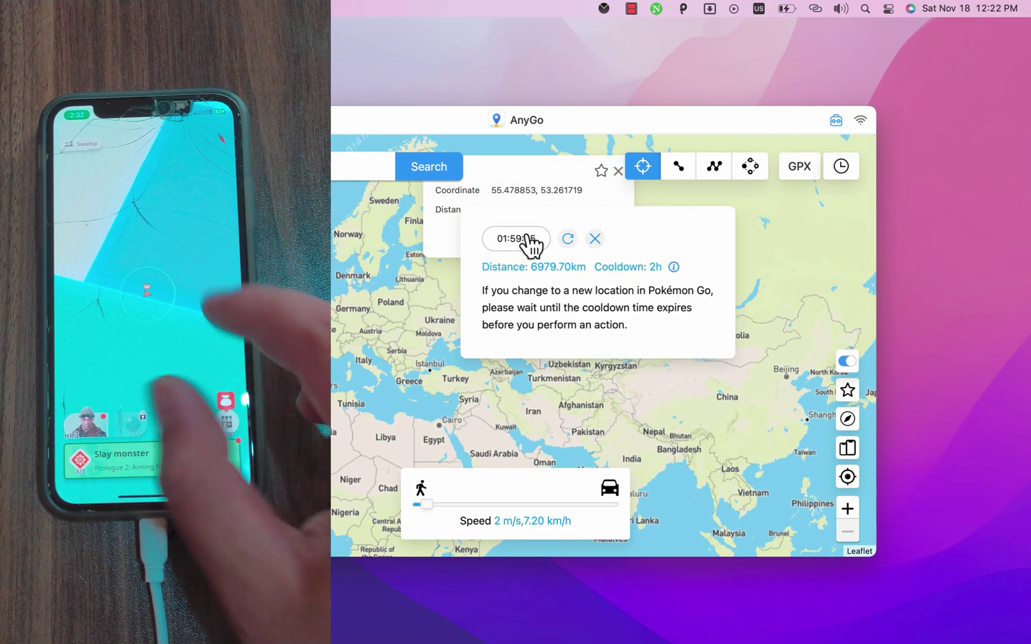
pyautogui.click(595, 240)
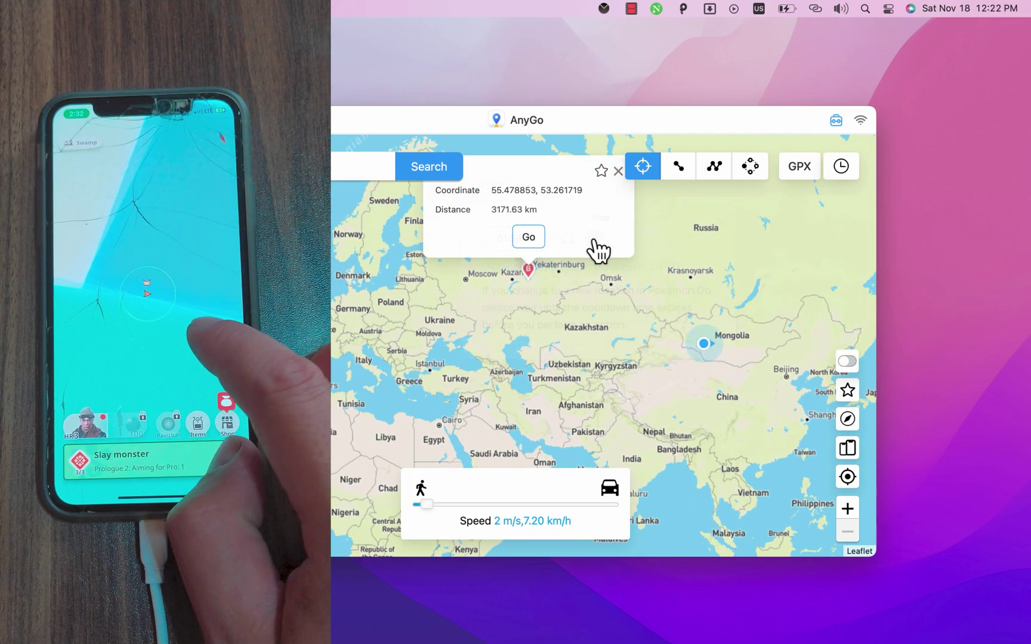
pyautogui.click(529, 237)
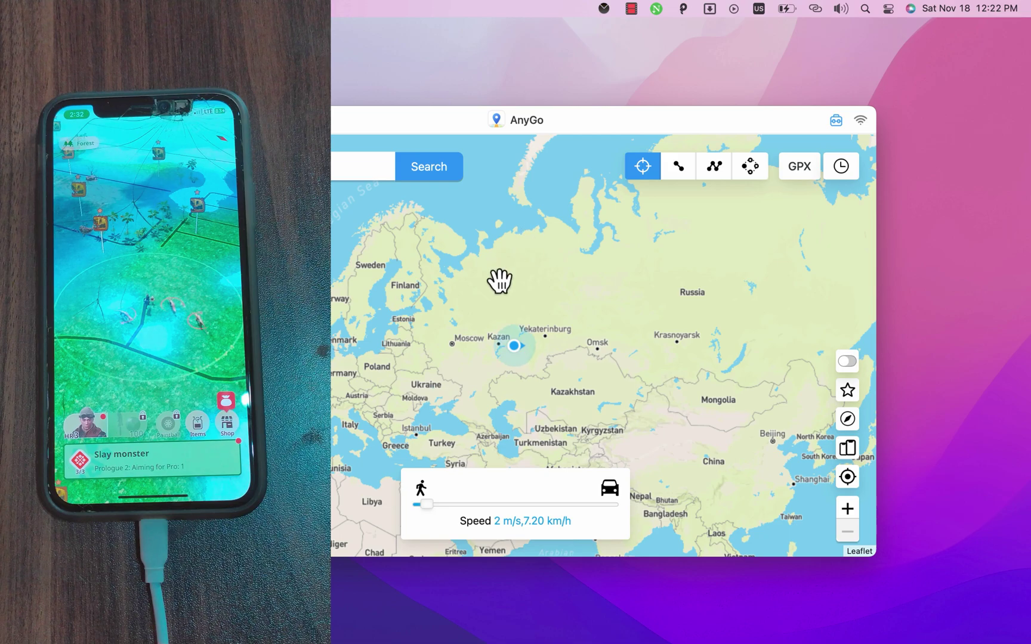
# - Pan to North America and teleport to the US Midwest at 40.178873, -85.429688
pyautogui.moveTo(448, 375); pyautogui.dragTo(716, 283)
pyautogui.moveTo(345, 292)
pyautogui.mouseDown()
pyautogui.moveTo(618, 300)
pyautogui.moveTo(605, 265)
pyautogui.mouseUp()
pyautogui.click(468, 314)
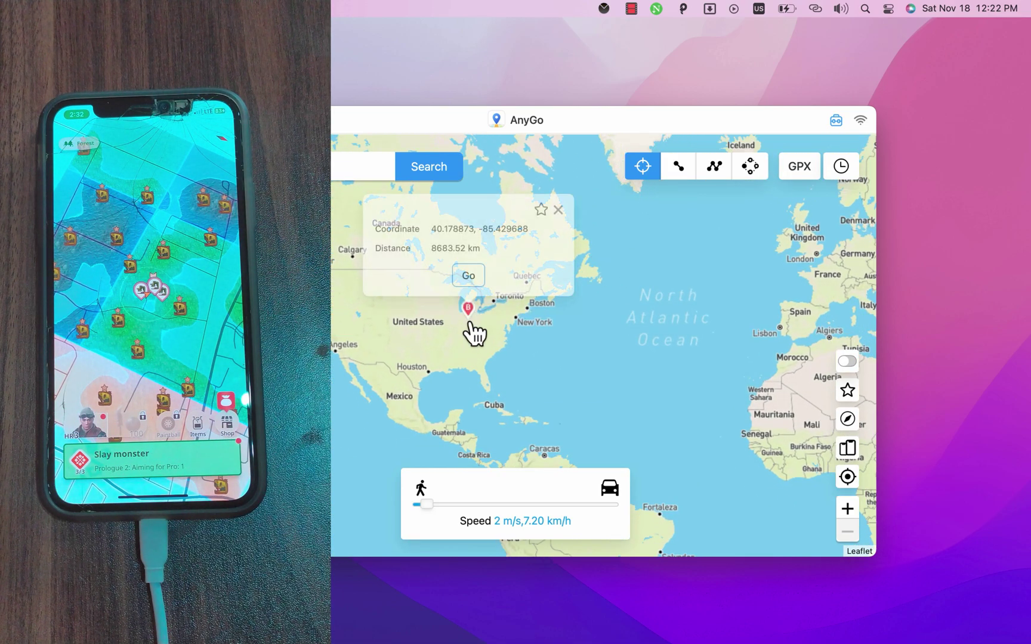
pyautogui.click(469, 276)
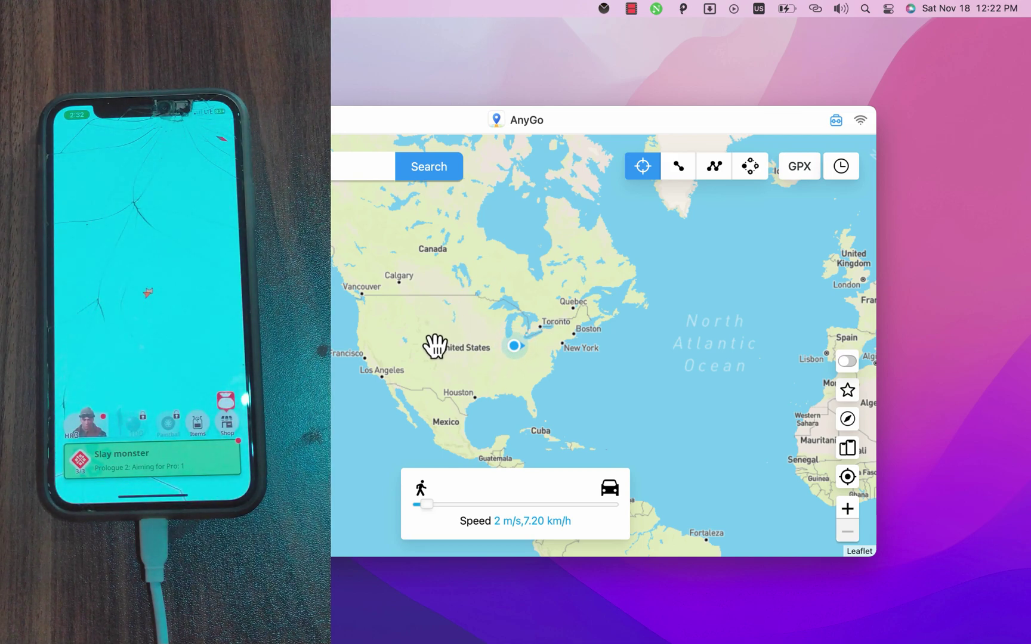
# - Teleport the location to a central US spot, then to one farther west
pyautogui.click(485, 335)
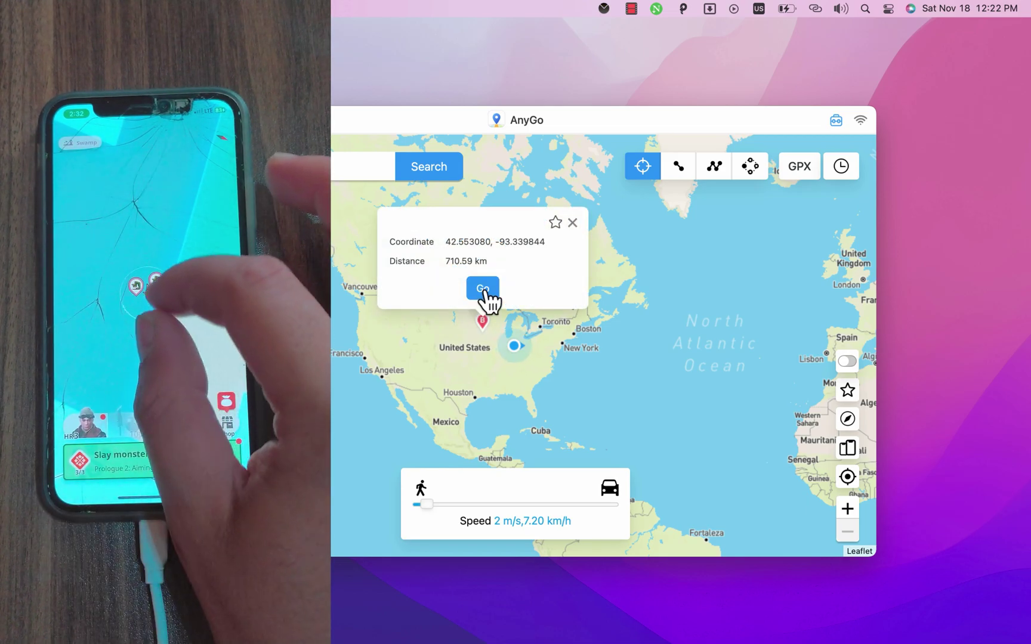
pyautogui.click(484, 292)
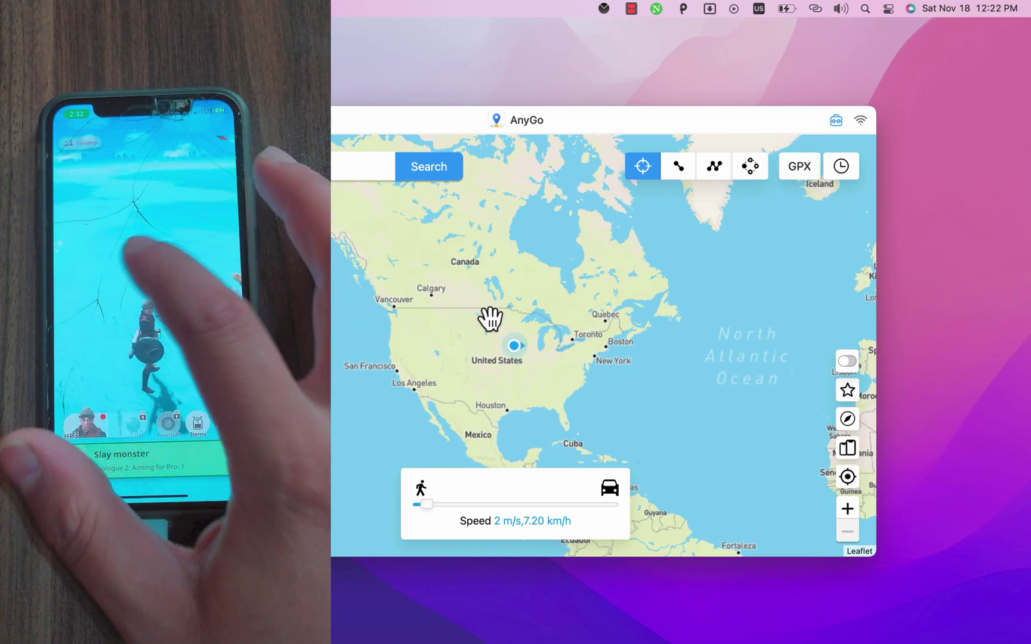
pyautogui.click(478, 357)
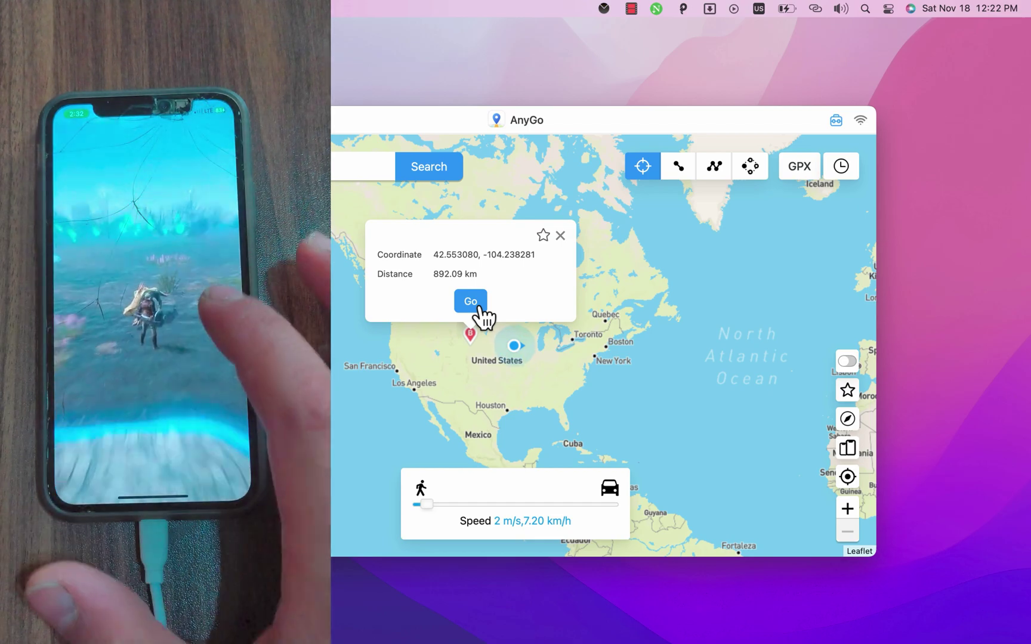
pyautogui.click(480, 307)
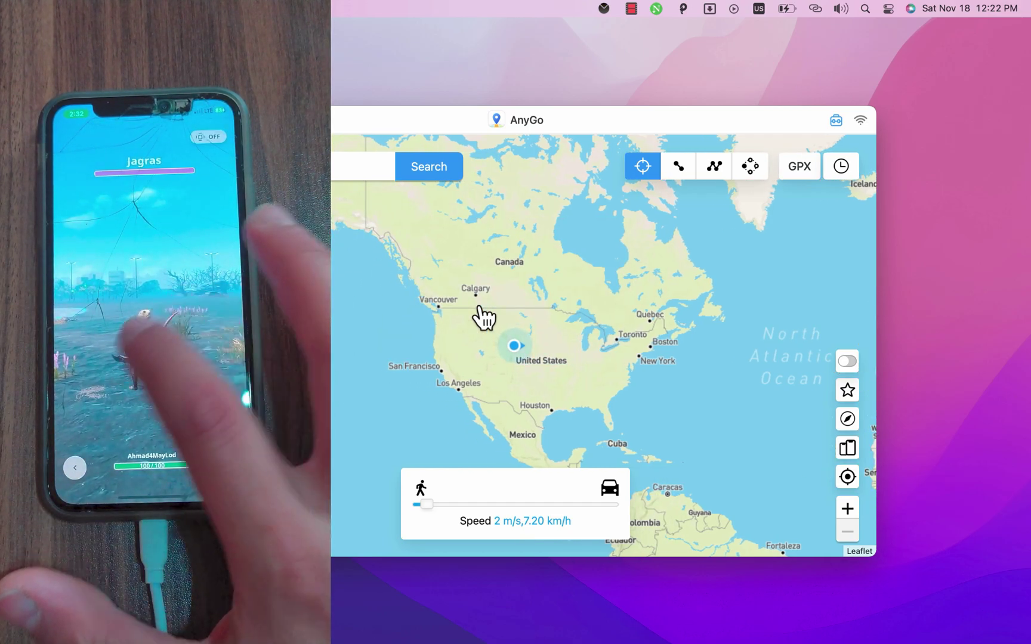
# - Hop to the upper Midwest, then zoom in and teleport to 43.532620, -93.438721 near Mason City
pyautogui.click(562, 341)
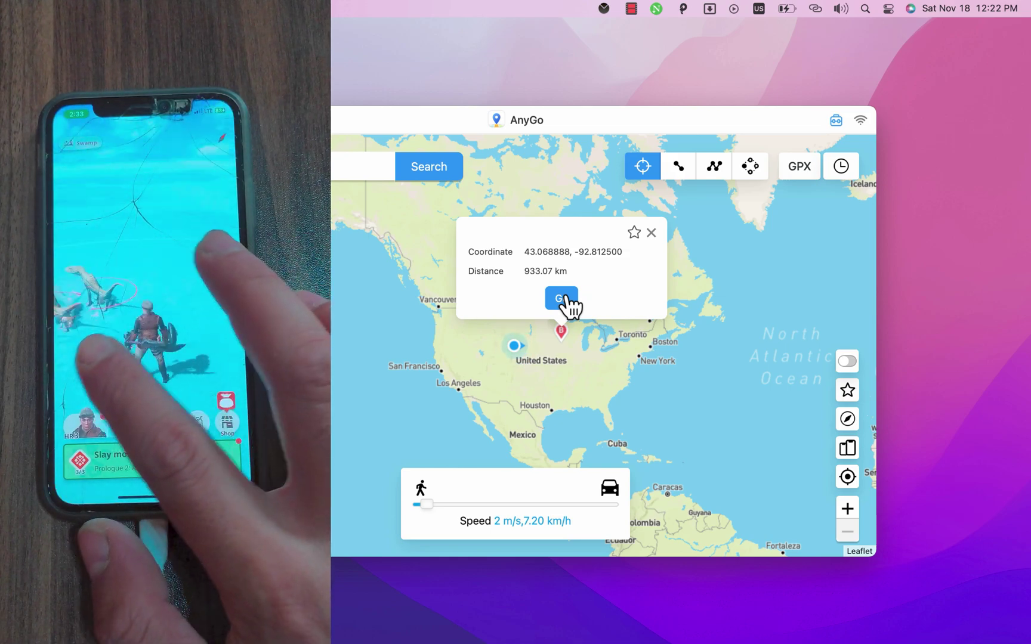
pyautogui.click(563, 298)
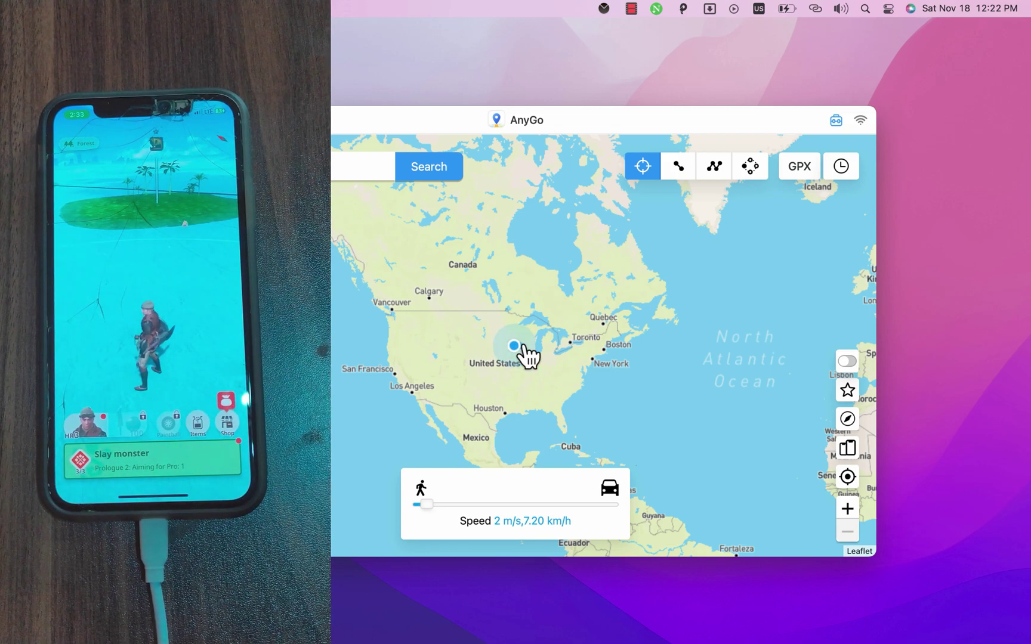
pyautogui.scroll(5, 528, 357)
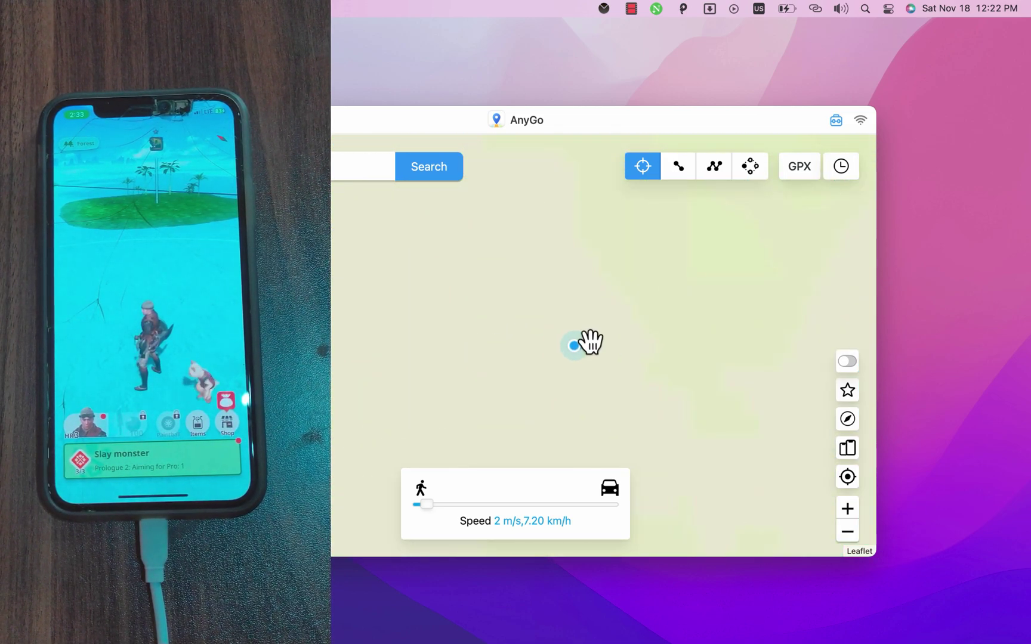
pyautogui.click(537, 309)
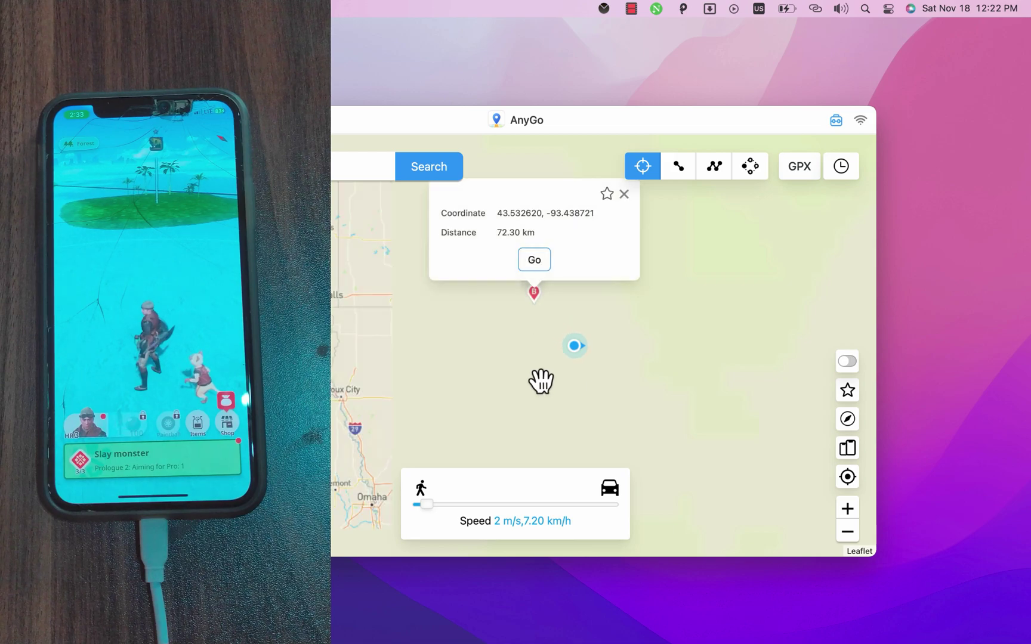
pyautogui.click(531, 267)
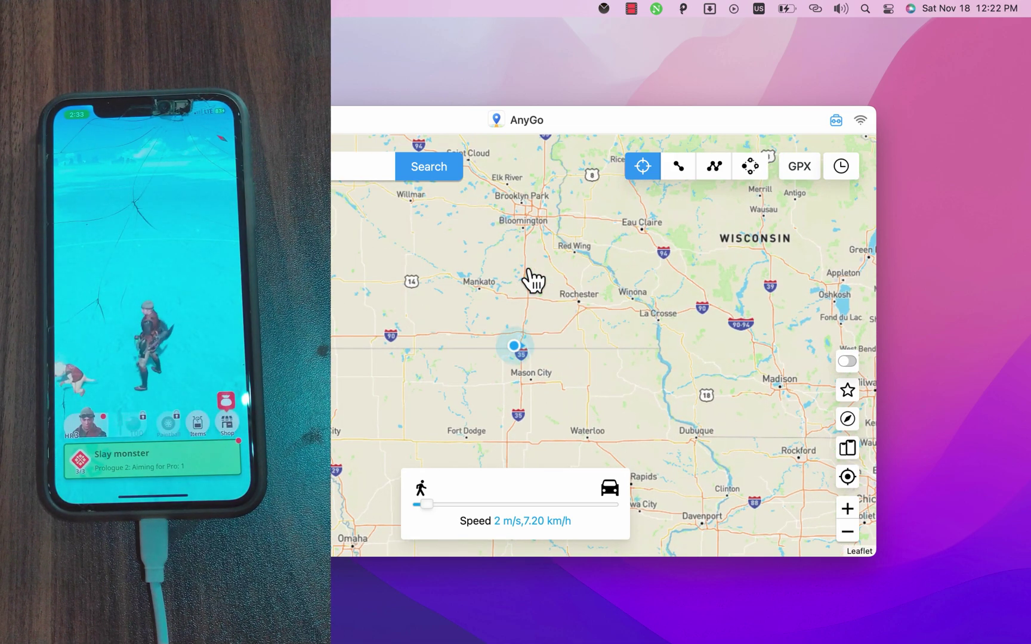
# - Try a Two-spot route to a nearby map point, then cancel it
pyautogui.click(678, 165)
pyautogui.click(550, 337)
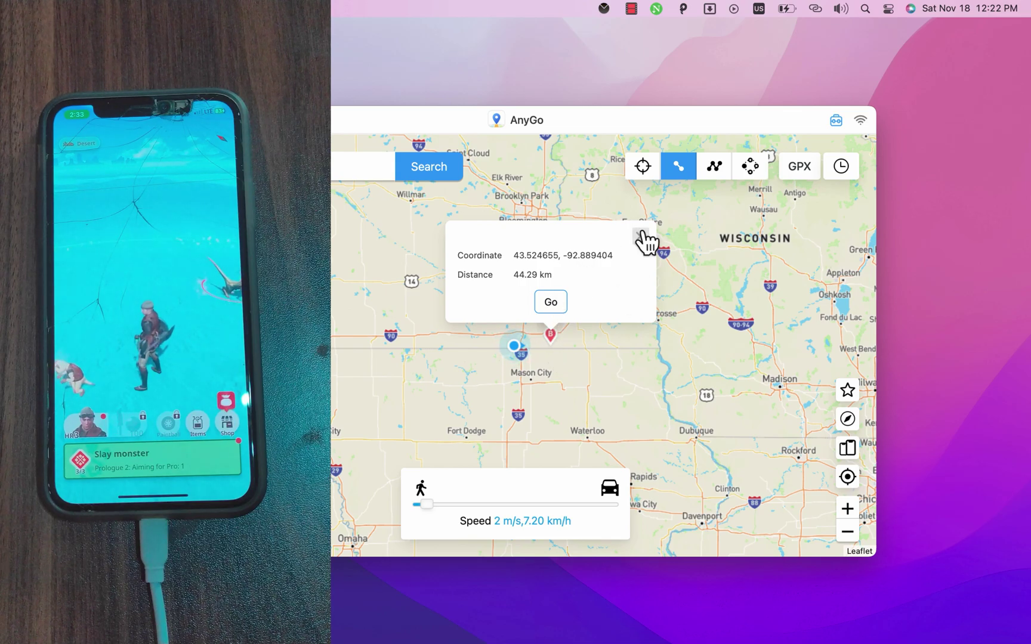
pyautogui.click(641, 236)
# - Plan a two-point Multi-spot route near Mason City and start walking it at 2 m/s
pyautogui.click(714, 170)
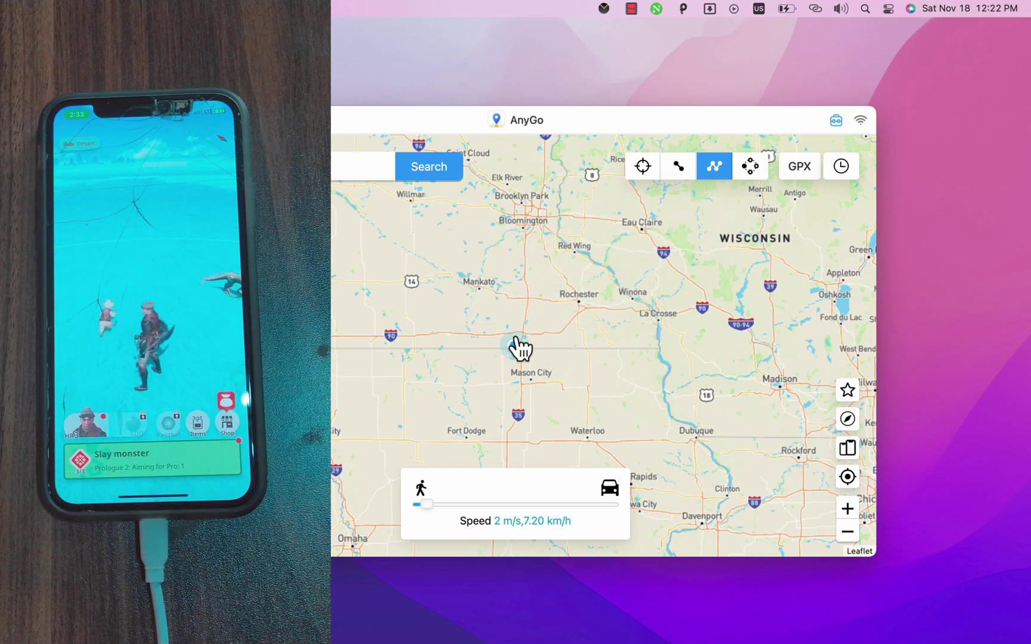
pyautogui.click(540, 332)
pyautogui.click(518, 326)
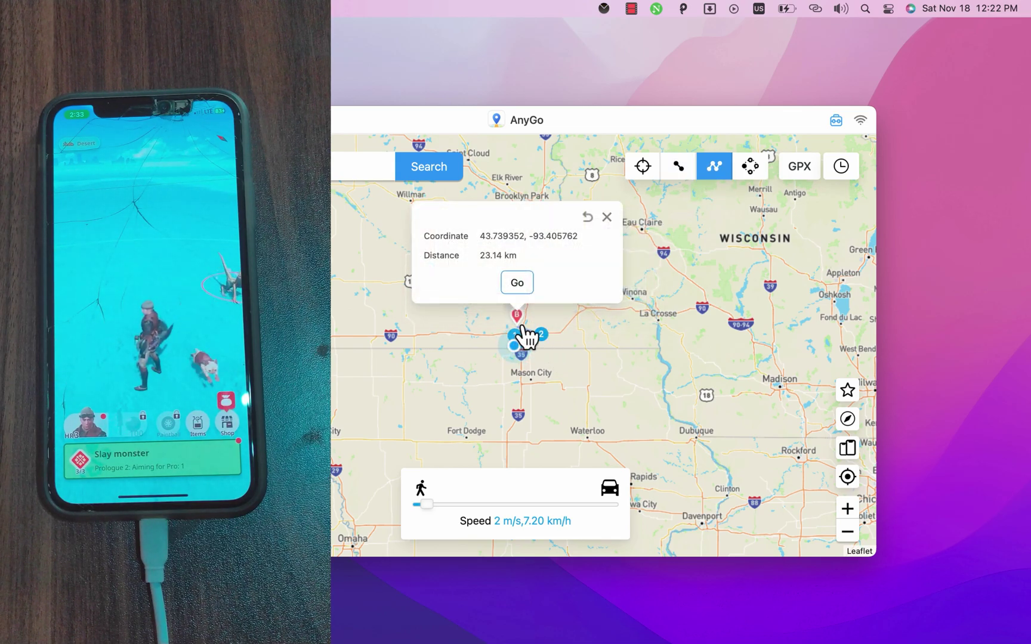
pyautogui.click(523, 286)
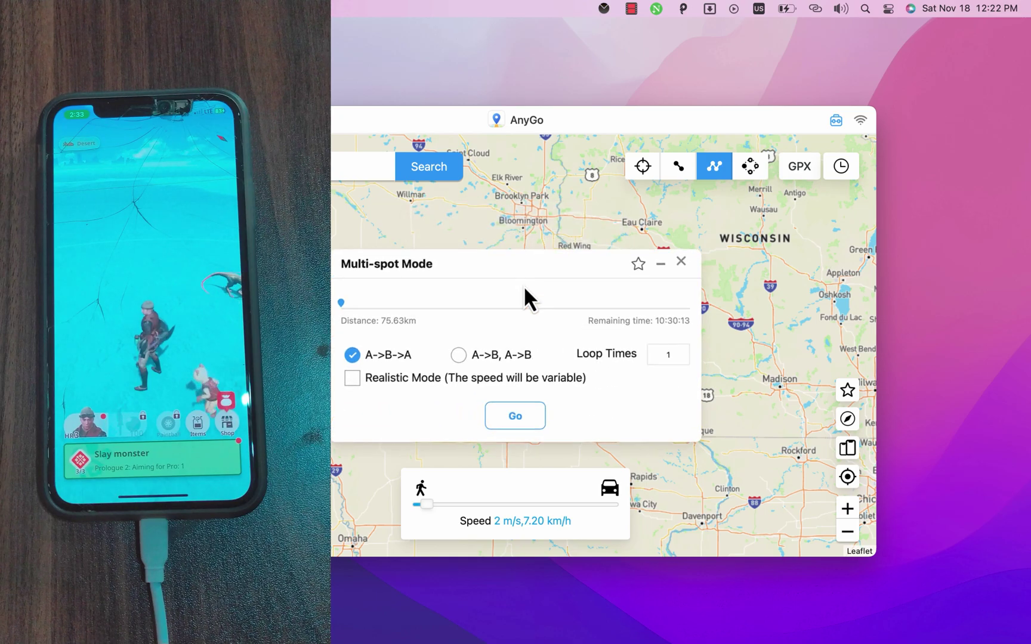
pyautogui.click(504, 417)
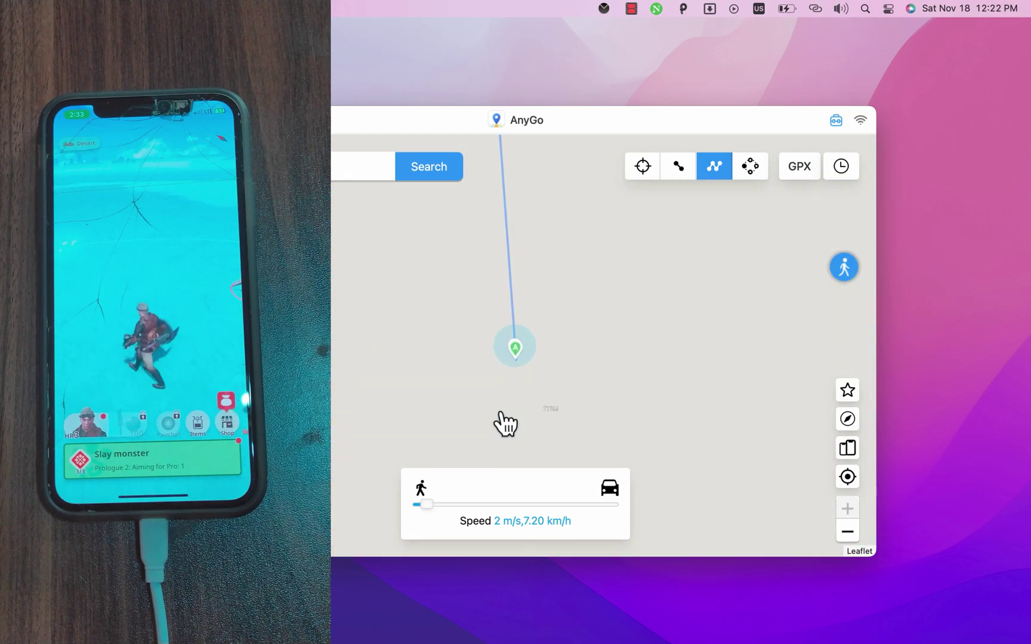
# - Raise the route's movement speed from 2 m/s to 16.7 m/s with the speed slider
pyautogui.moveTo(427, 505); pyautogui.dragTo(467, 507)
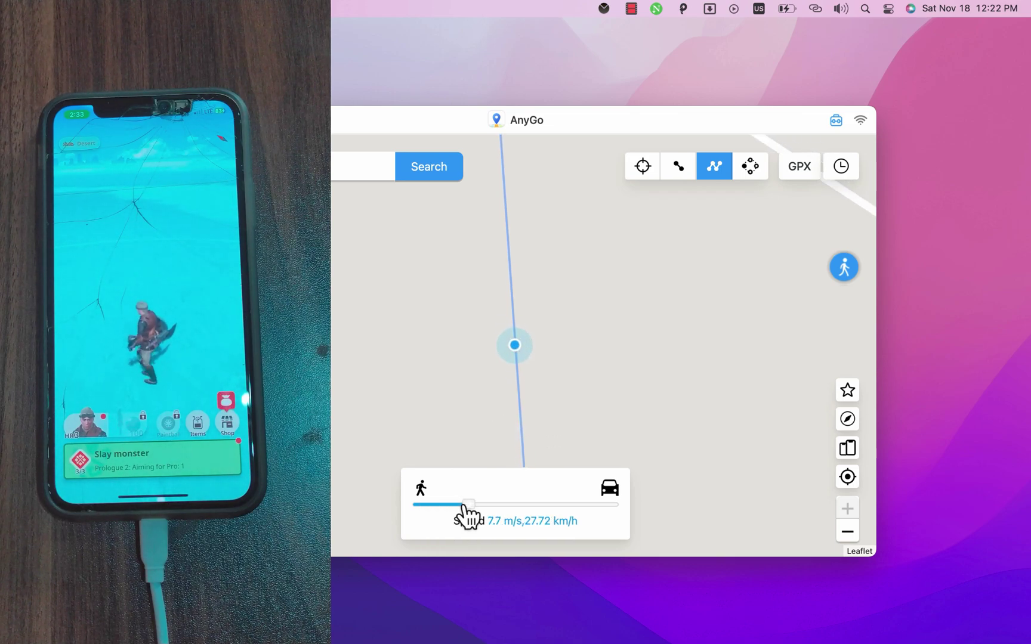
pyautogui.click(529, 506)
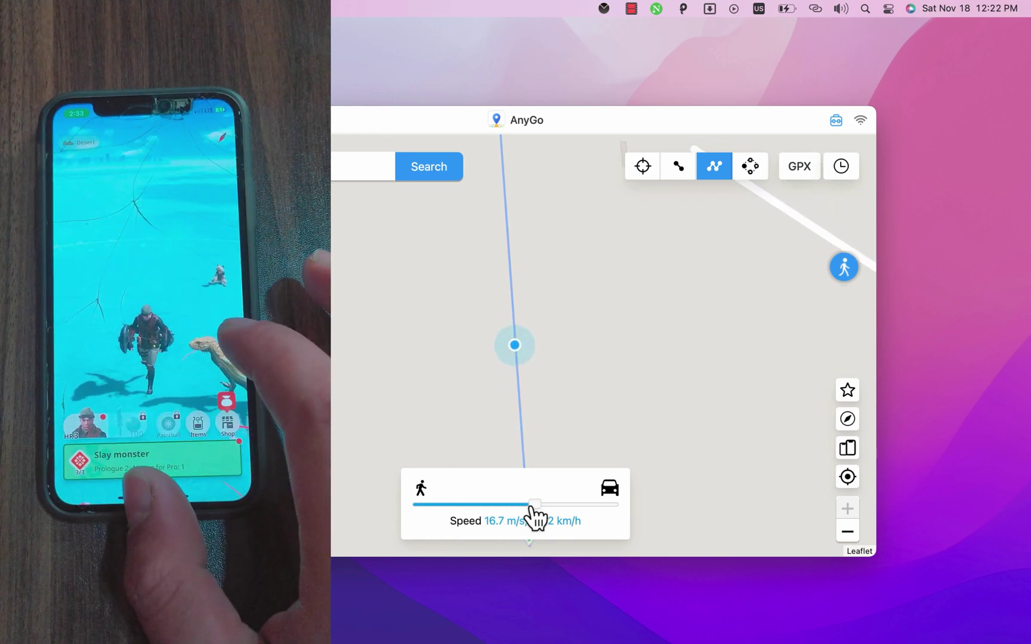